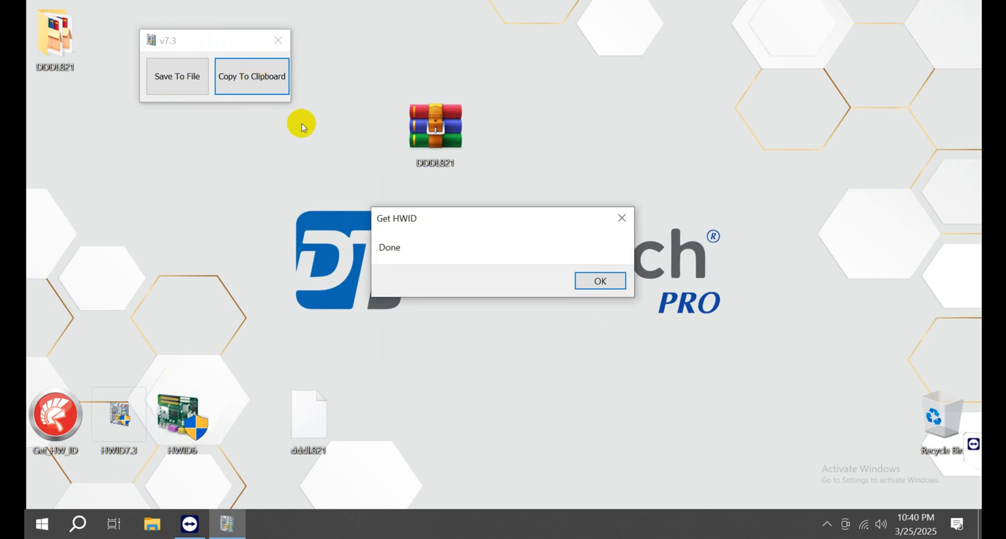
Create a new text document on the desktop, keeping its default name, and open it in Notepad
right_click(759, 175)
mouse_move(793, 277)
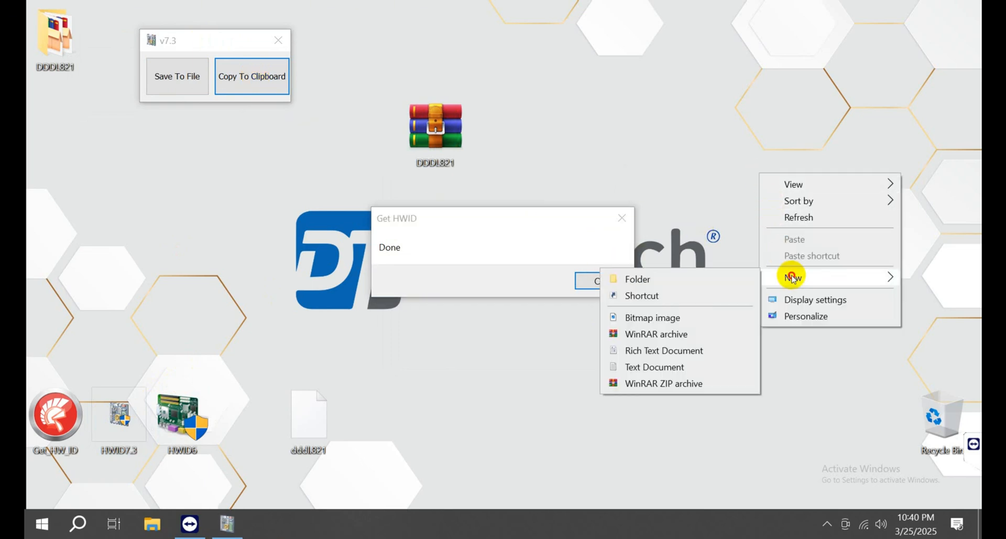
click(618, 367)
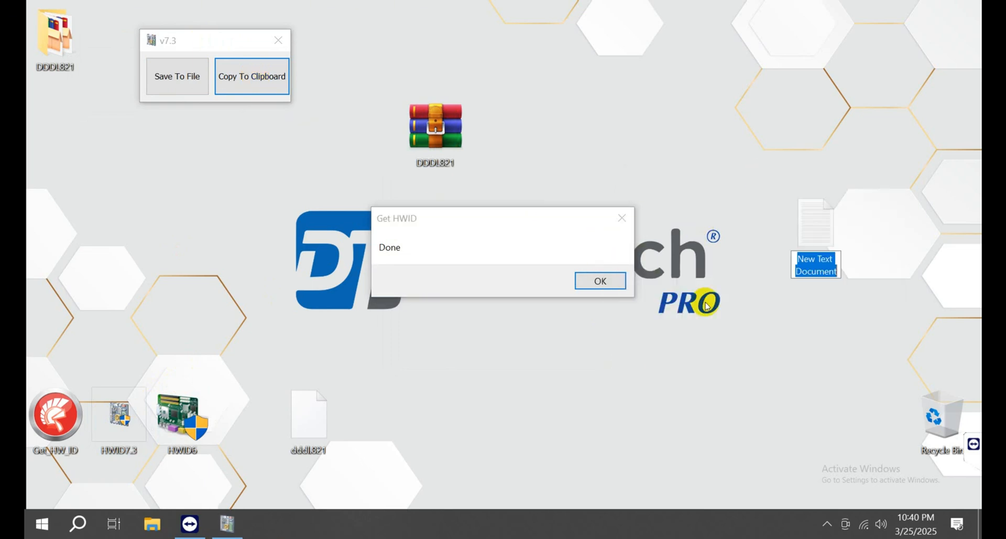
click(812, 240)
double_click(791, 199)
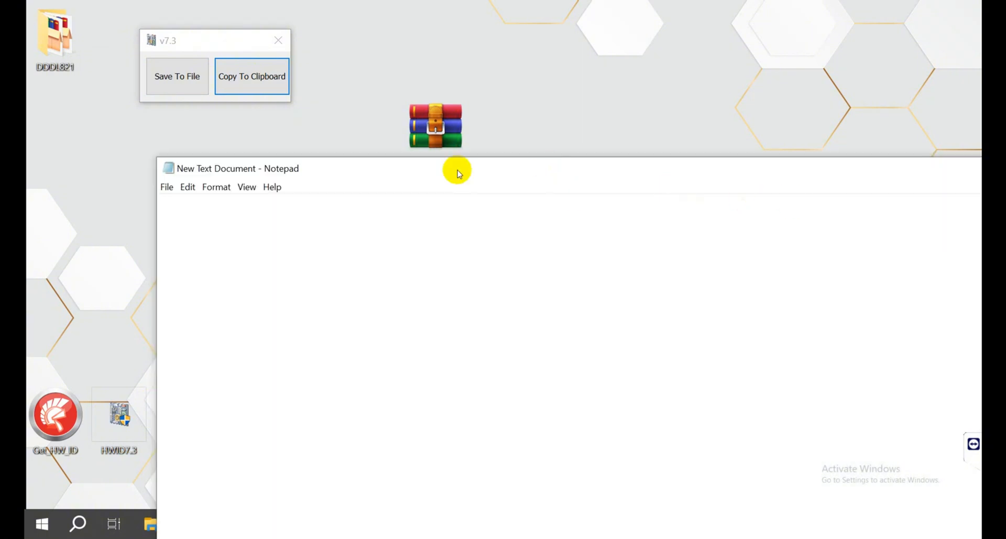
Write "Give me this HIWD or contact me" in the text document and get its window out of the way
drag(278, 160, 324, 138)
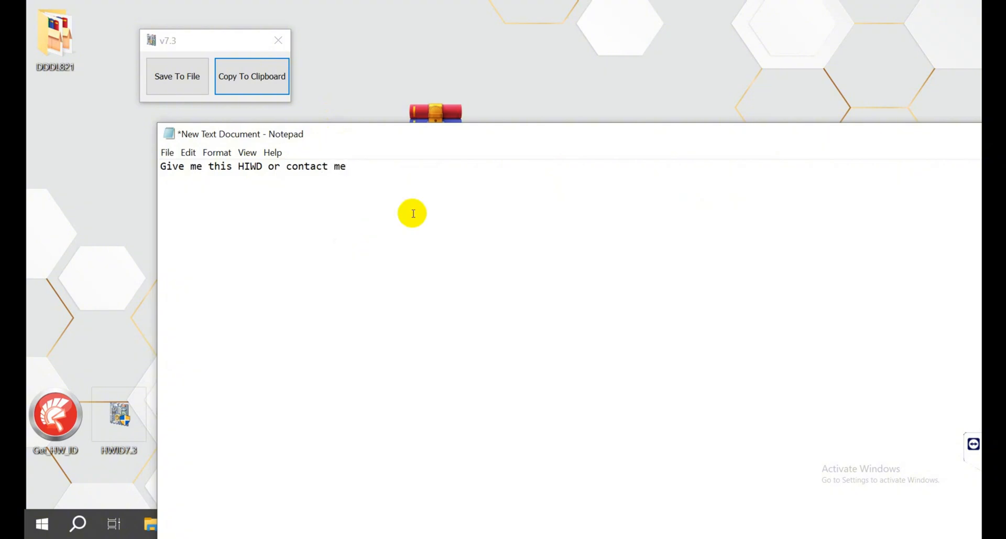
mouse_move(824, 148)
mouse_down()
mouse_move(669, 123)
mouse_move(822, 130)
mouse_up()
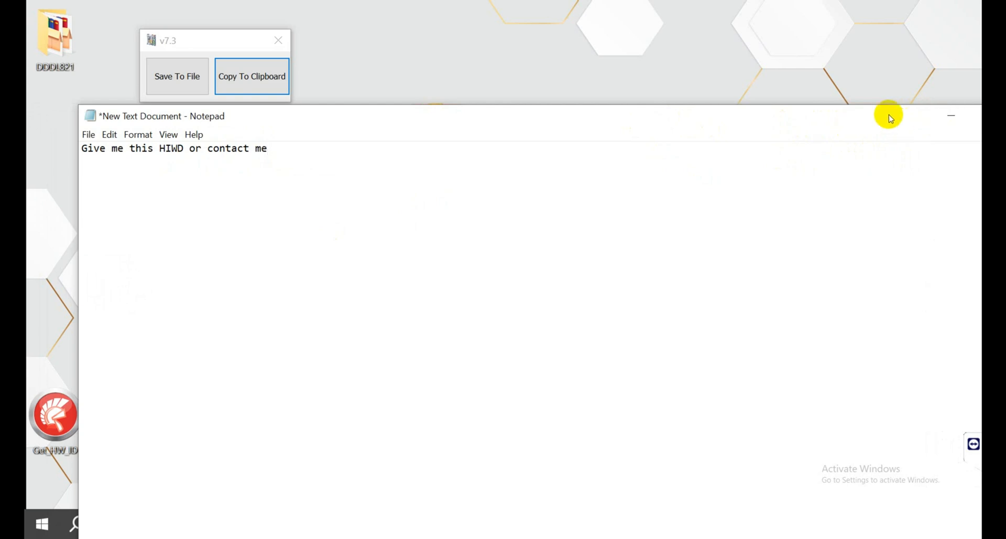
drag(887, 112, 730, 155)
click(862, 158)
click(532, 278)
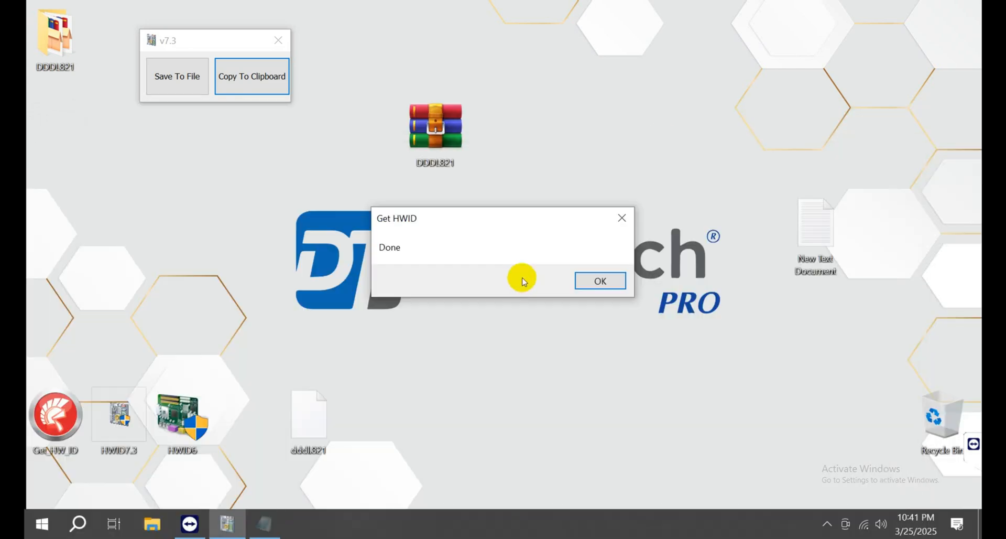
Close the HWID v7.3 tool and rearrange the dddl821 file and DDDL821 archive beside the other desktop icons
click(600, 278)
click(283, 41)
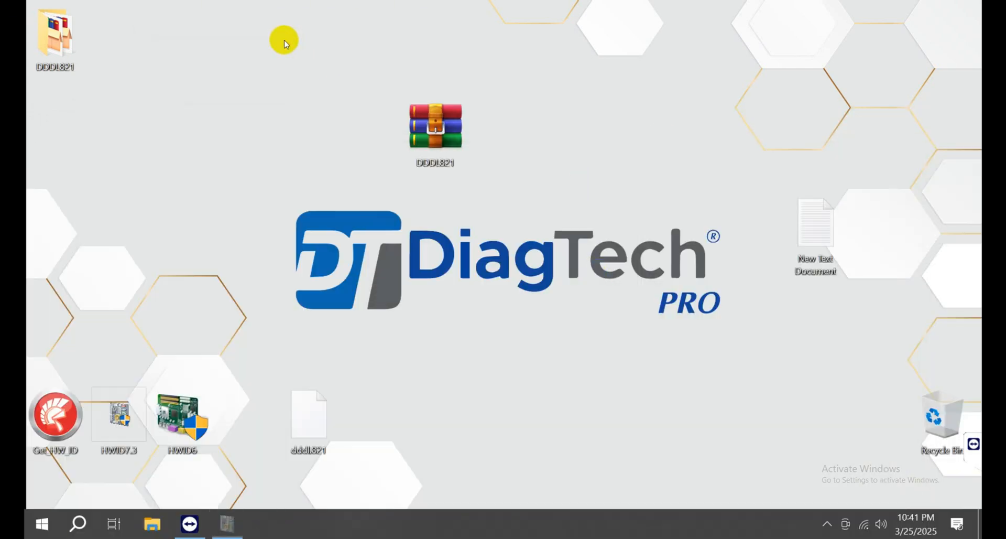
drag(309, 417, 131, 53)
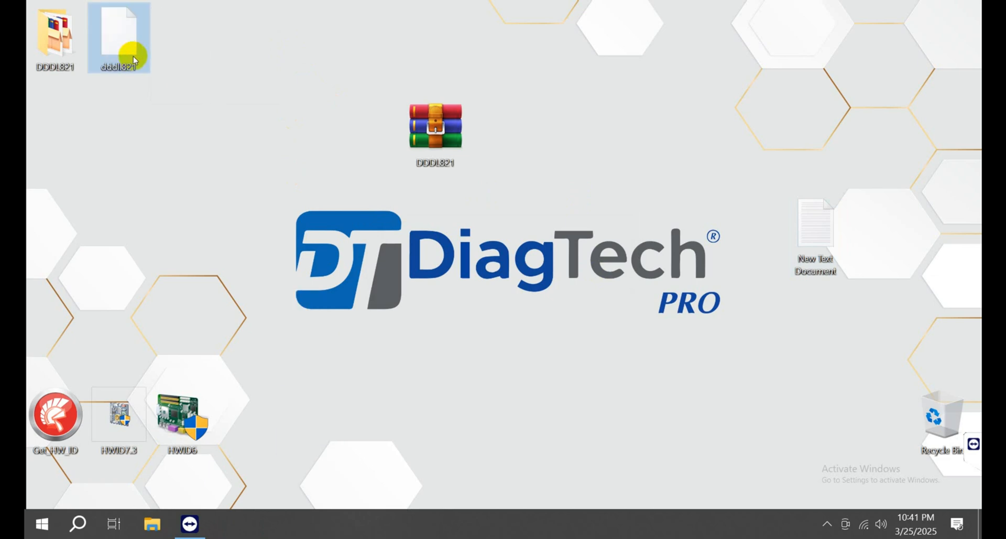
drag(439, 136, 245, 417)
Install DiagnosticLink 8.21 64-bit from DiagnosticLink_821_x64 in the DDDL821 folder, accepting the license agreement
double_click(56, 50)
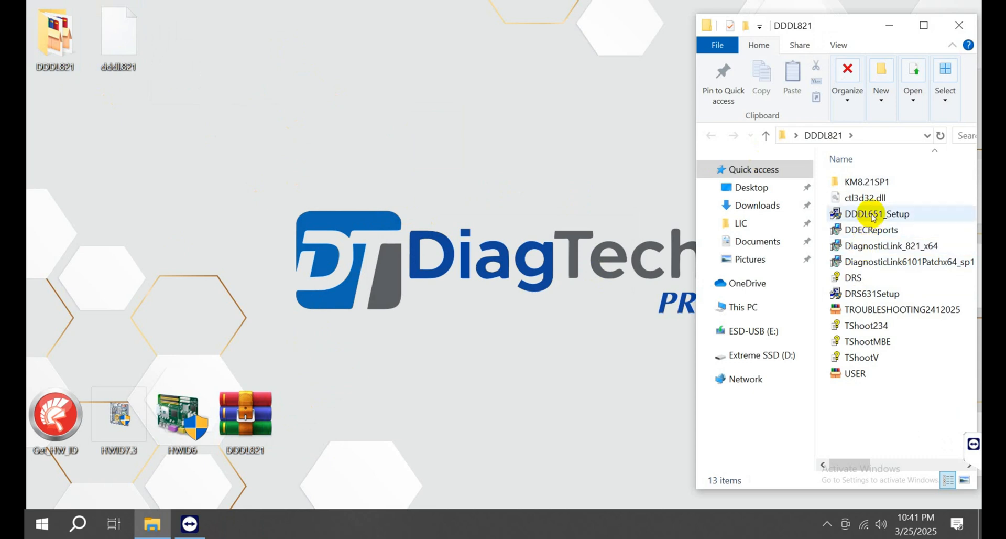
double_click(871, 246)
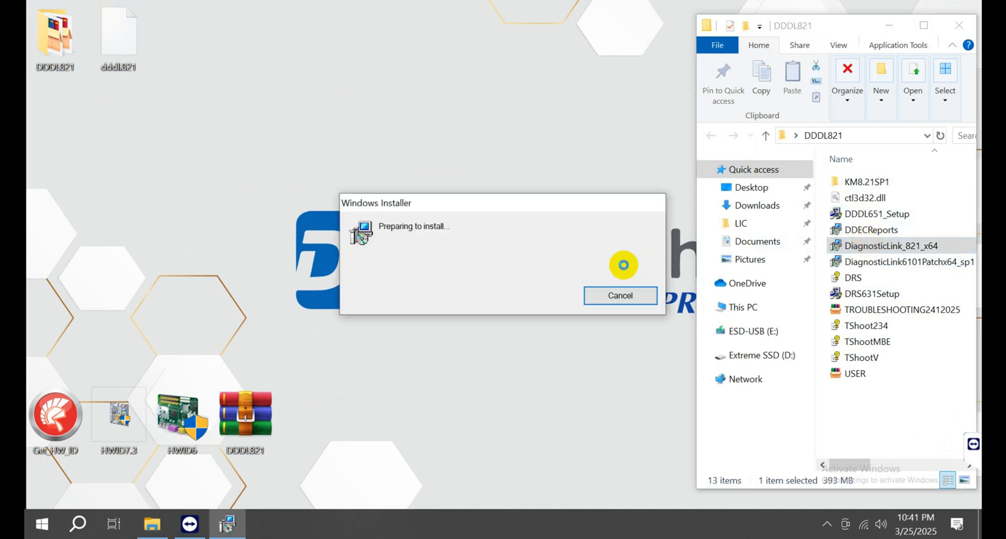
click(579, 383)
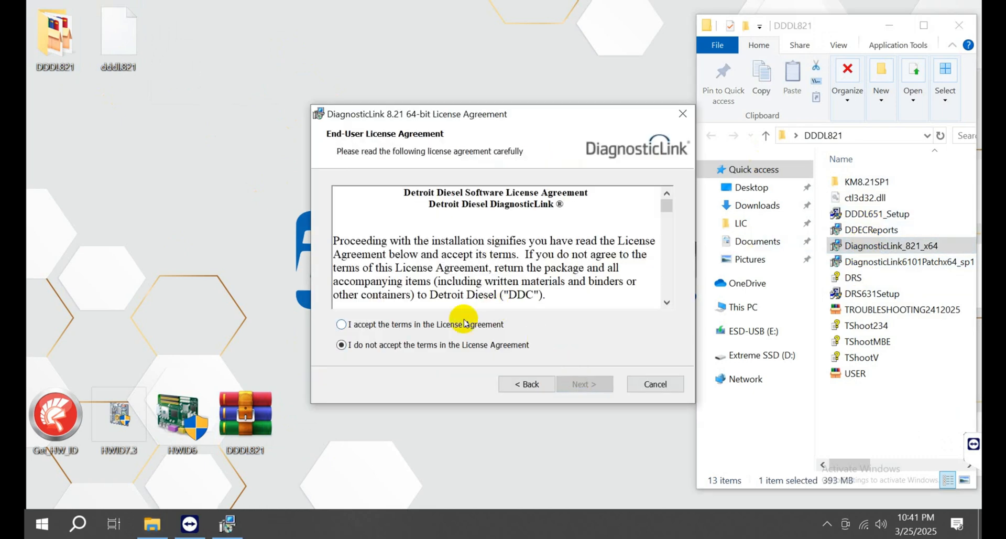
click(464, 323)
click(579, 383)
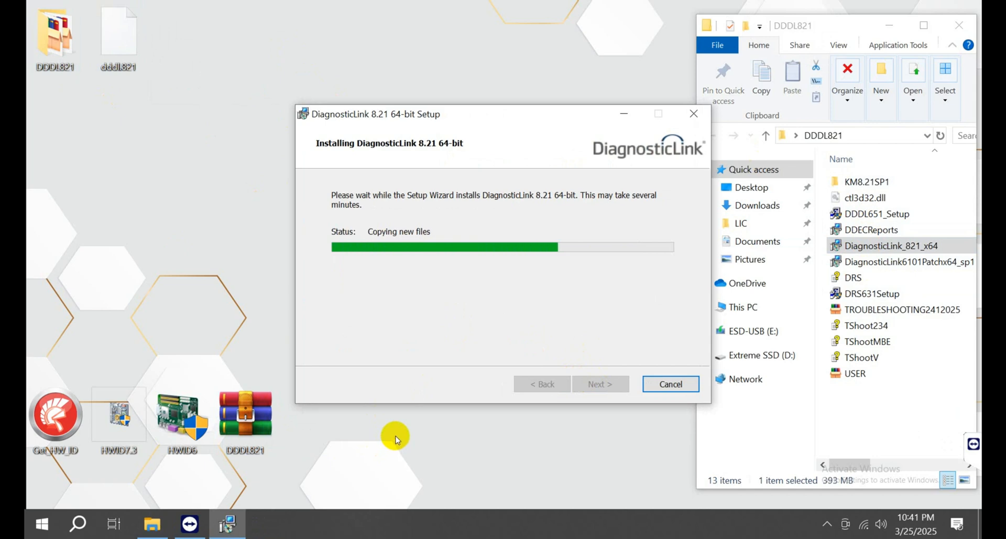
click(572, 385)
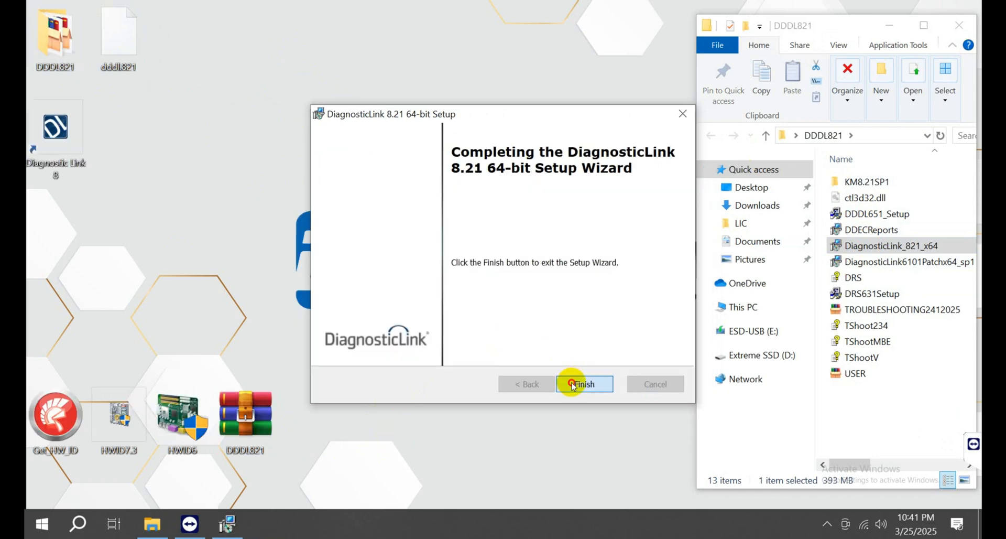
Run DiagnosticLink6101Patchx64_sp1 and repair the DiagnosticLink 8.21 64-bit installation through to the end of the wizard
double_click(892, 263)
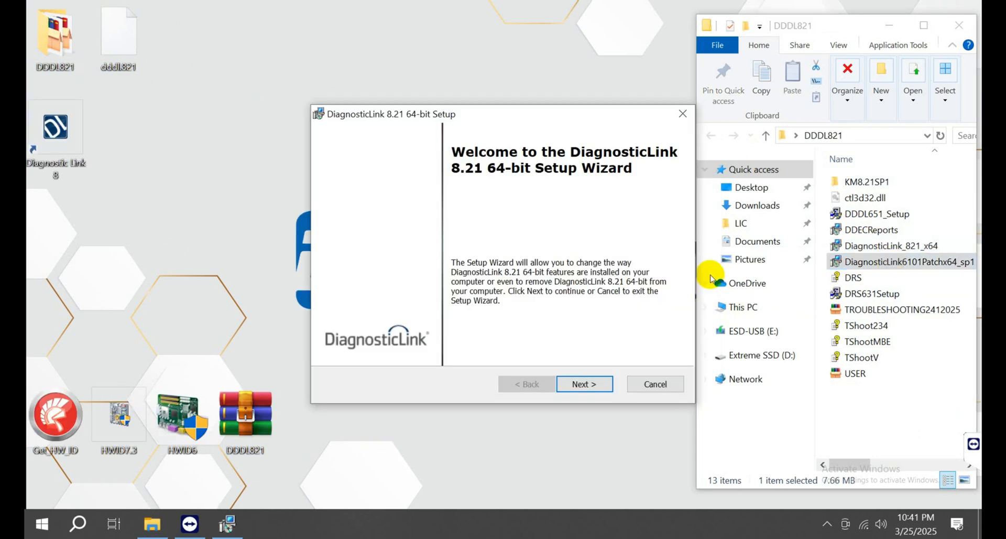
click(580, 382)
click(396, 219)
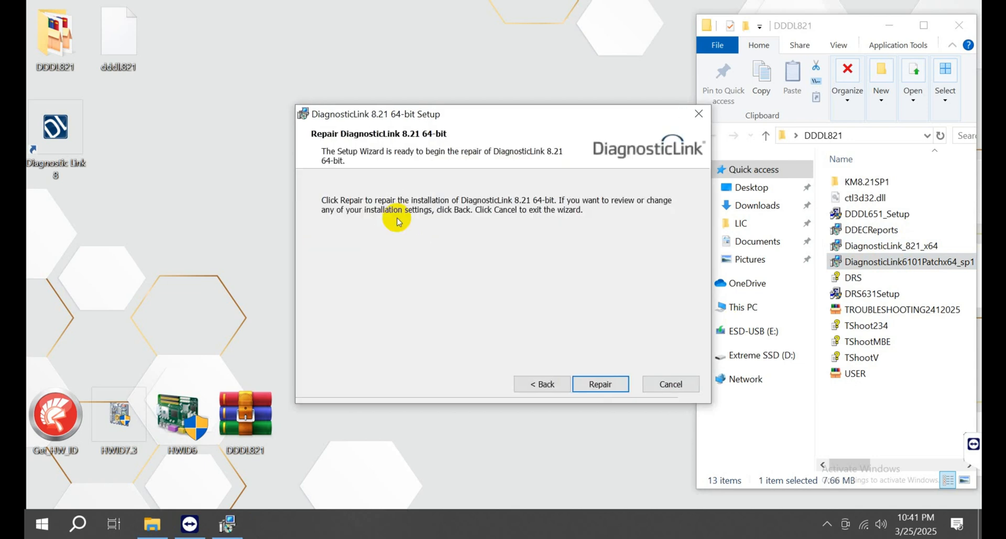
click(593, 383)
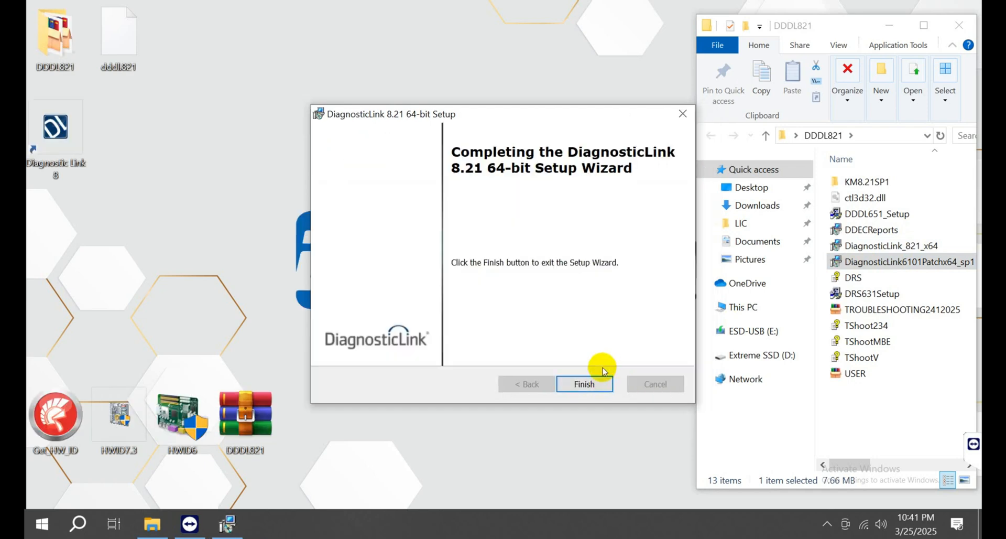
click(602, 371)
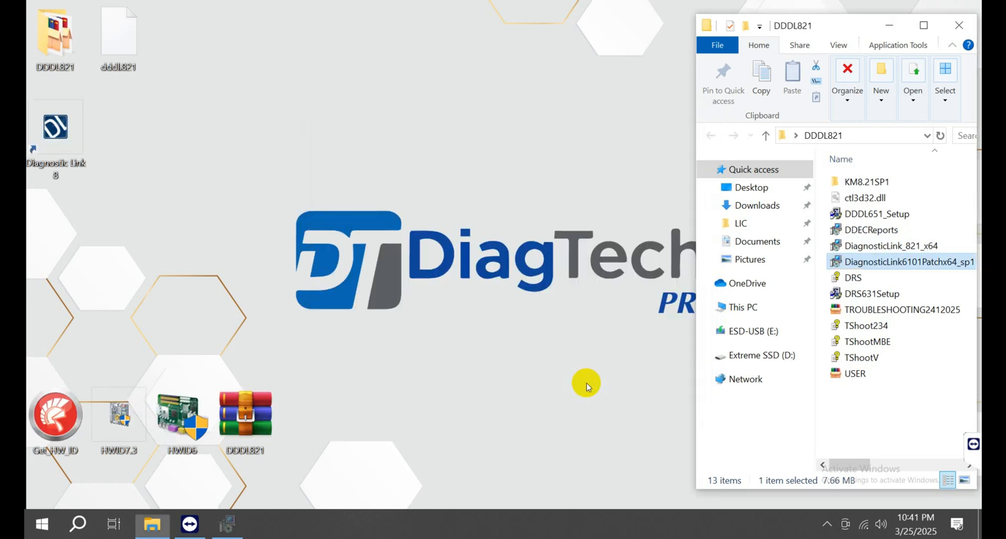
Install Detroit Diesel Diagnostic Link from DDDL651_Setup with the default settings and finish the wizard
double_click(872, 215)
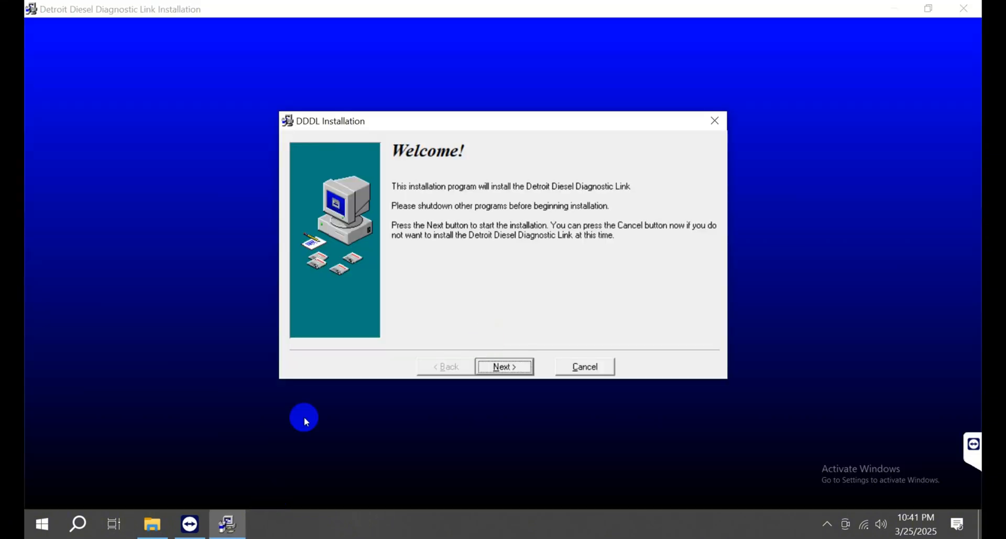
click(490, 367)
click(490, 367)
click(490, 367)
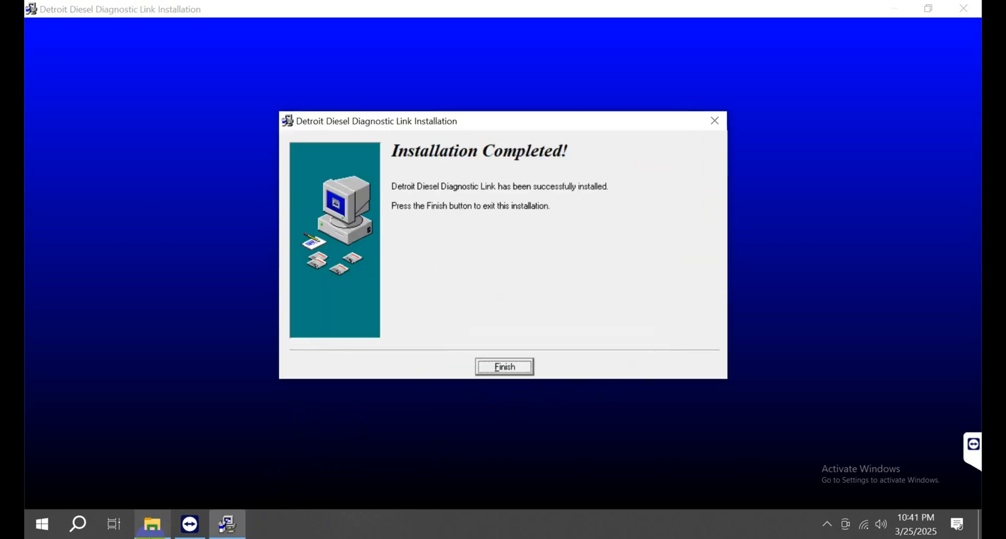
click(514, 366)
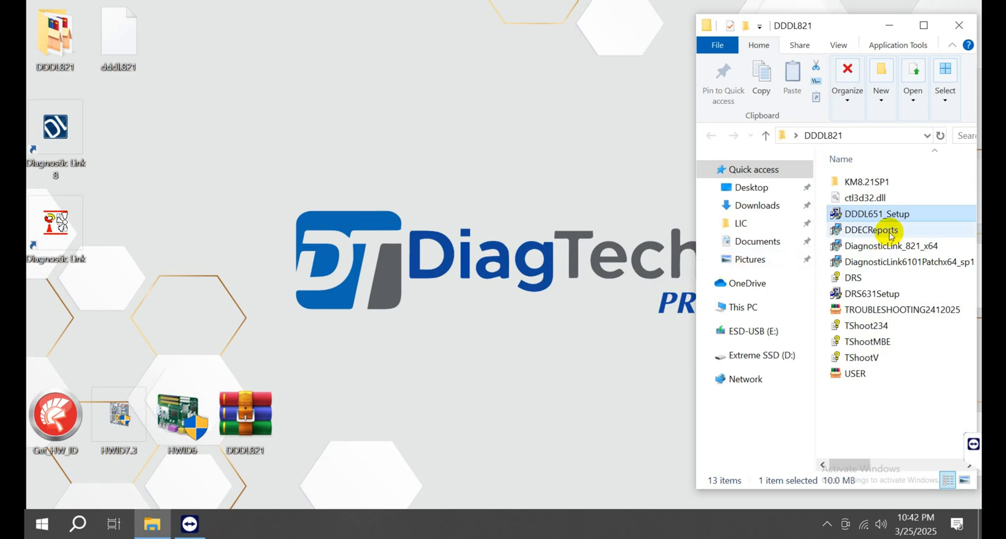
Install Detroit Diesel DDEC Reprogramming System 6.31 from DRS631Setup and finish the wizard
double_click(849, 293)
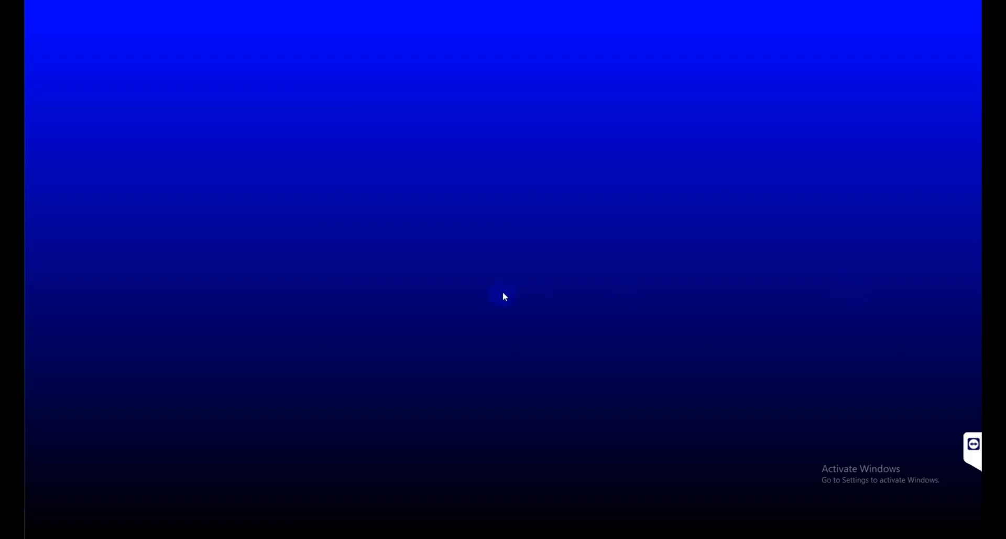
click(543, 390)
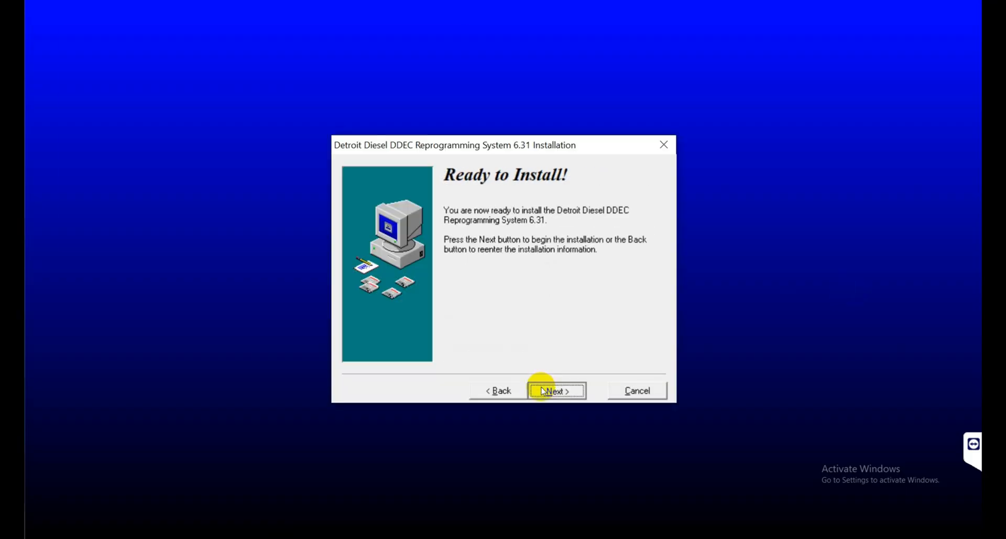
click(542, 389)
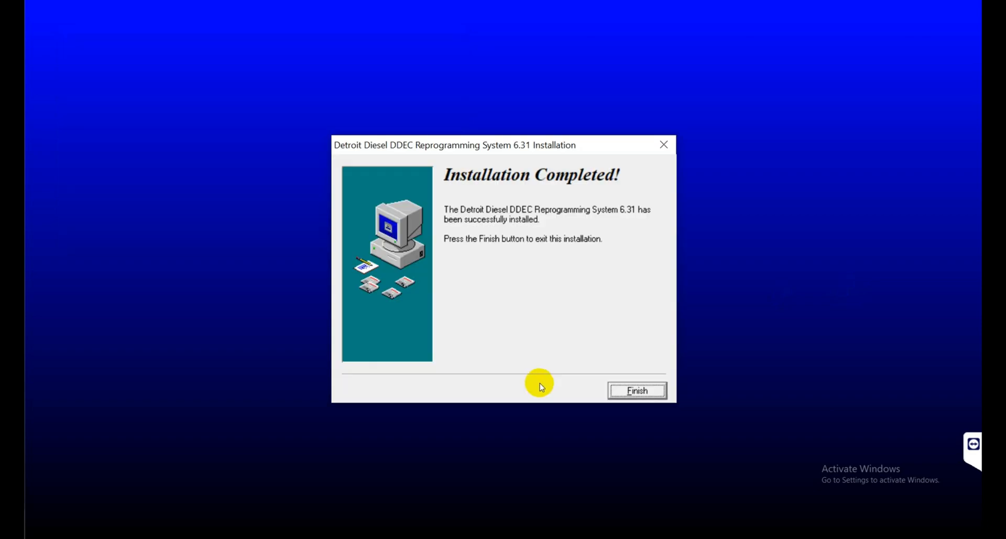
click(624, 388)
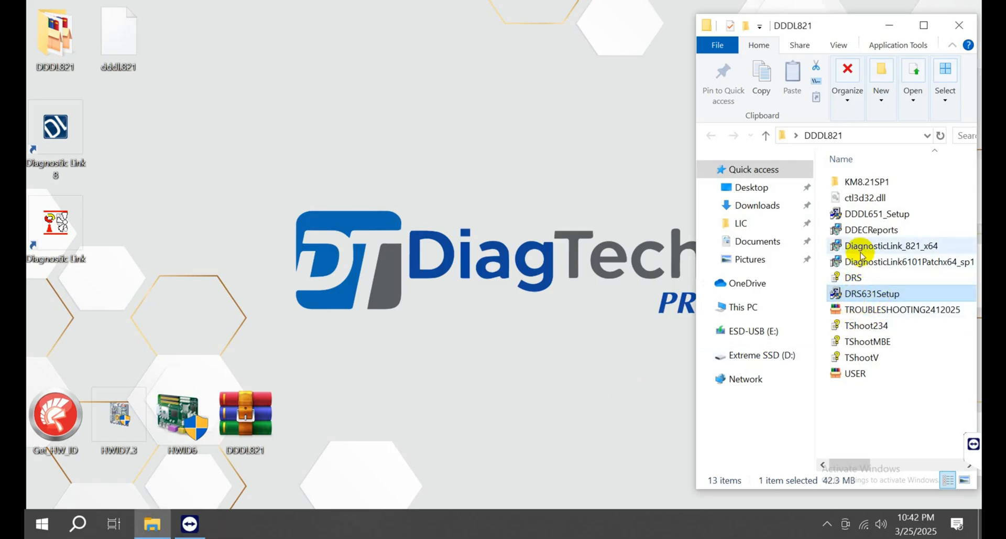
Launch the DDECReports installer and advance the DDEC Reports 9.03 wizard to its ready-to-install page
right_click(851, 234)
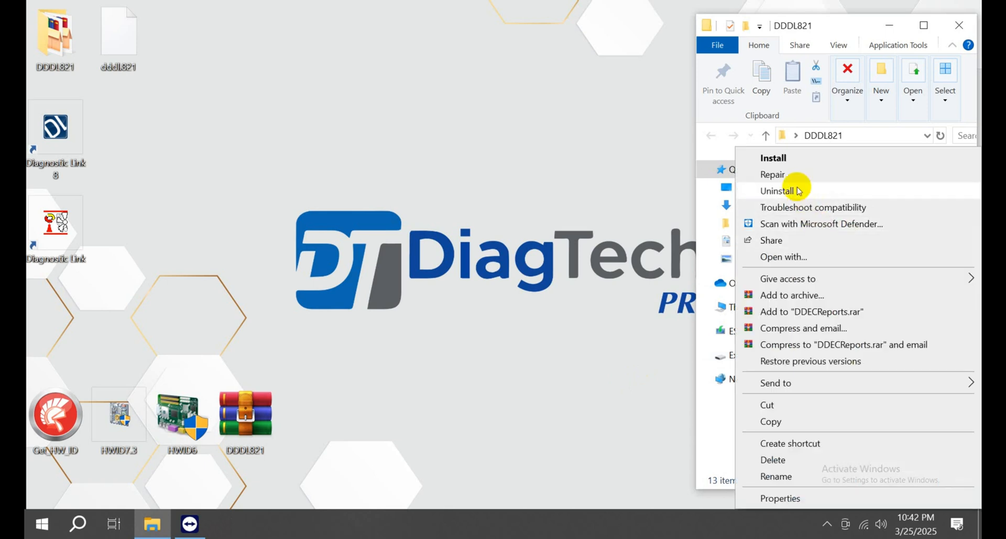
click(750, 160)
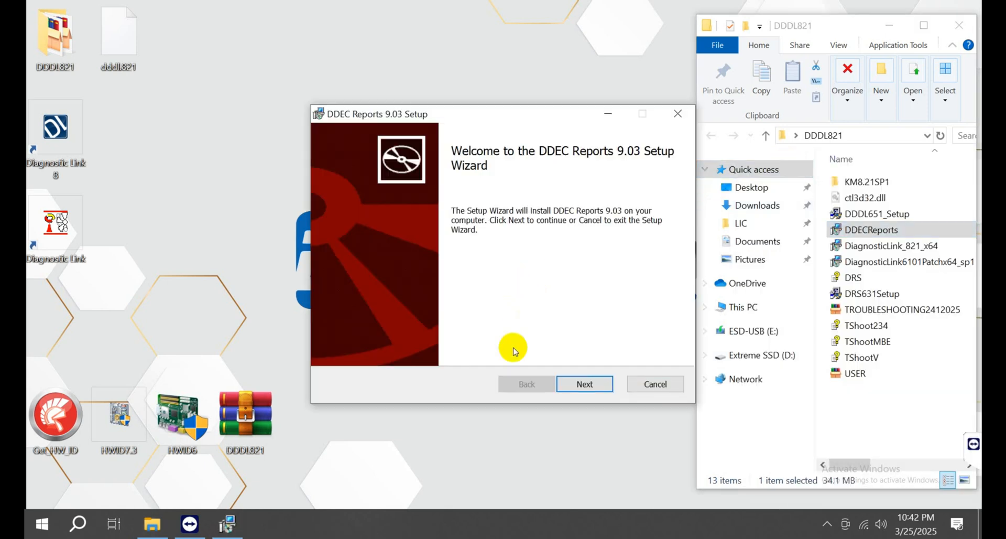
click(593, 384)
click(490, 348)
click(587, 383)
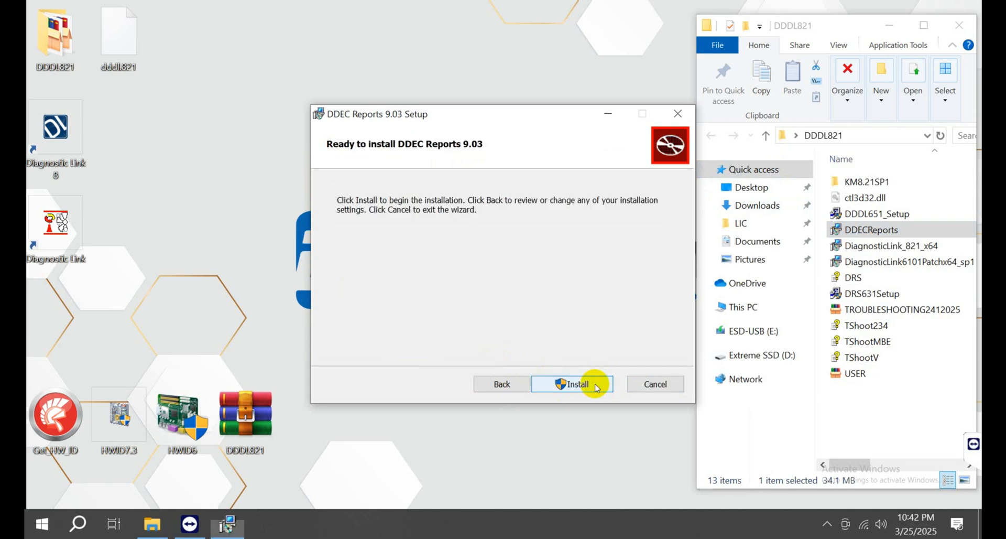
Set the Diagnostic Link 8 desktop shortcut to run as administrator for all users in its compatibility properties
right_click(59, 144)
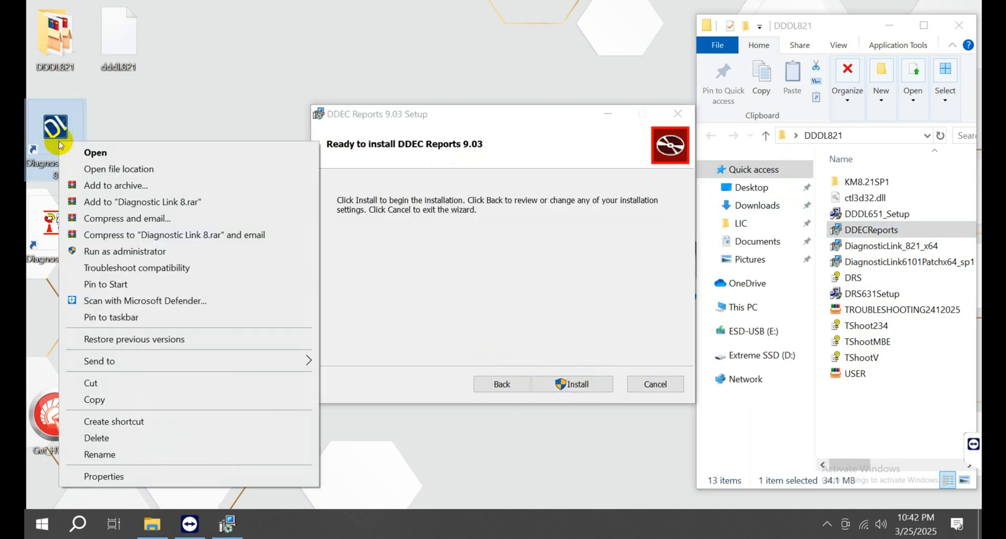
click(101, 474)
click(283, 144)
click(191, 453)
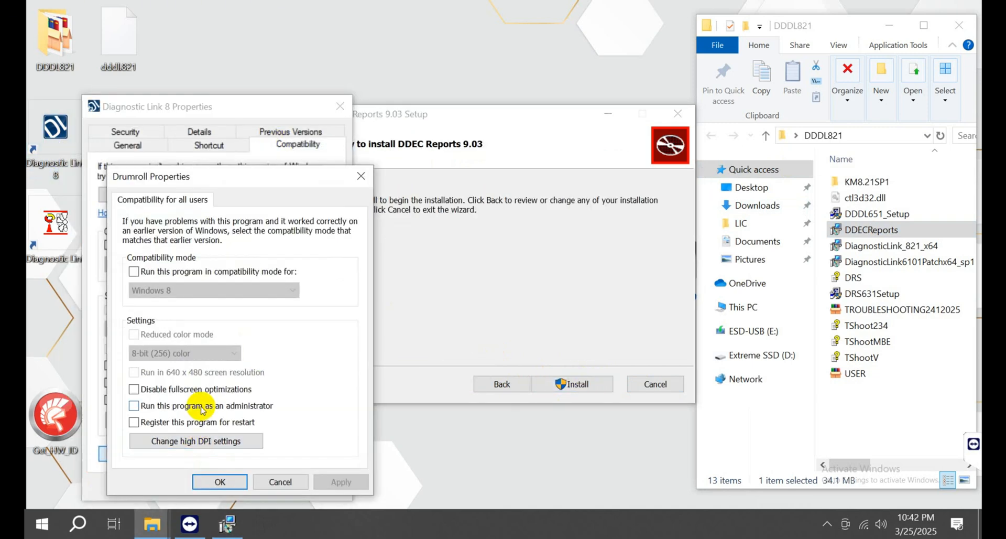
click(197, 405)
click(344, 482)
click(233, 481)
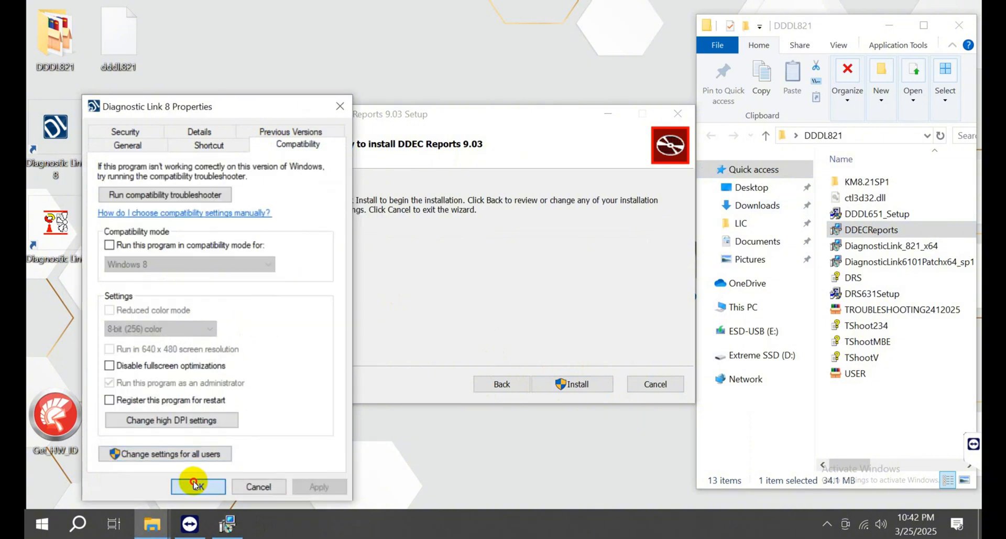
click(198, 482)
Install DDEC Reports 9.03, keeping the No Reset Data option in the setup options, and finish the wizard
click(574, 386)
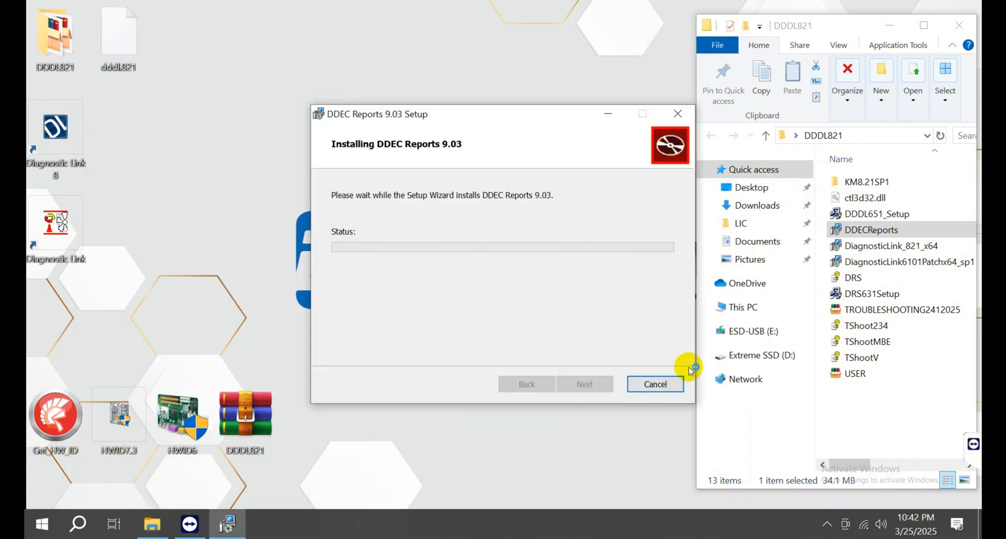
click(481, 371)
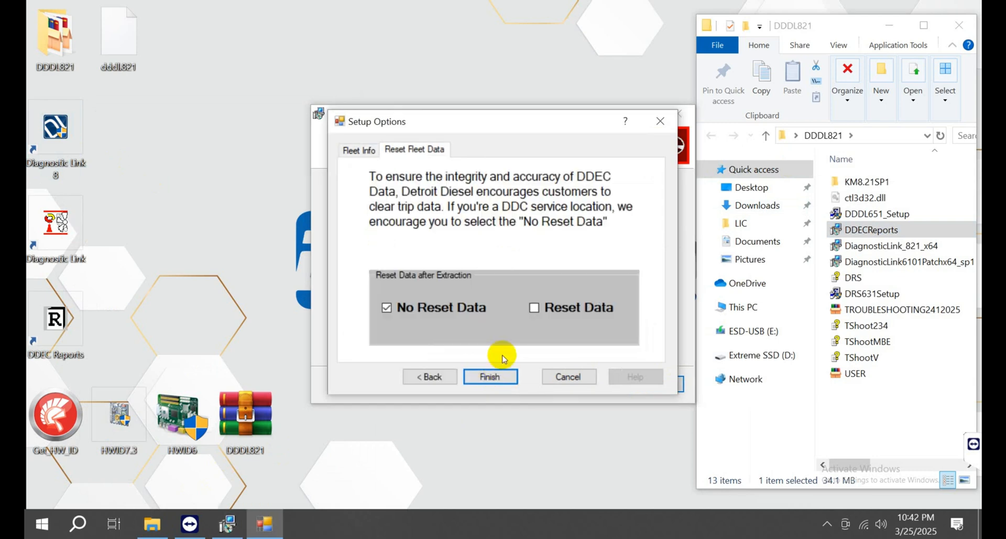
click(487, 375)
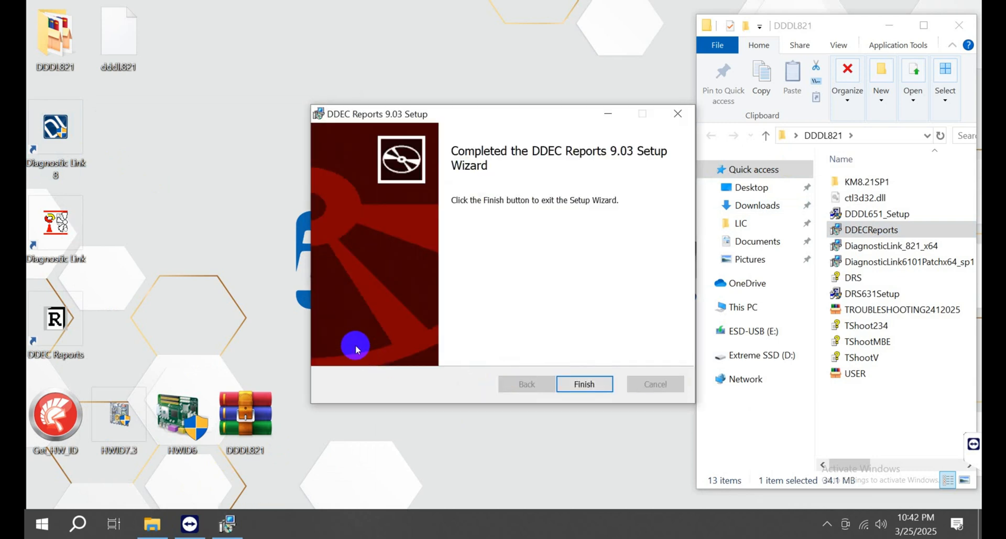
click(586, 385)
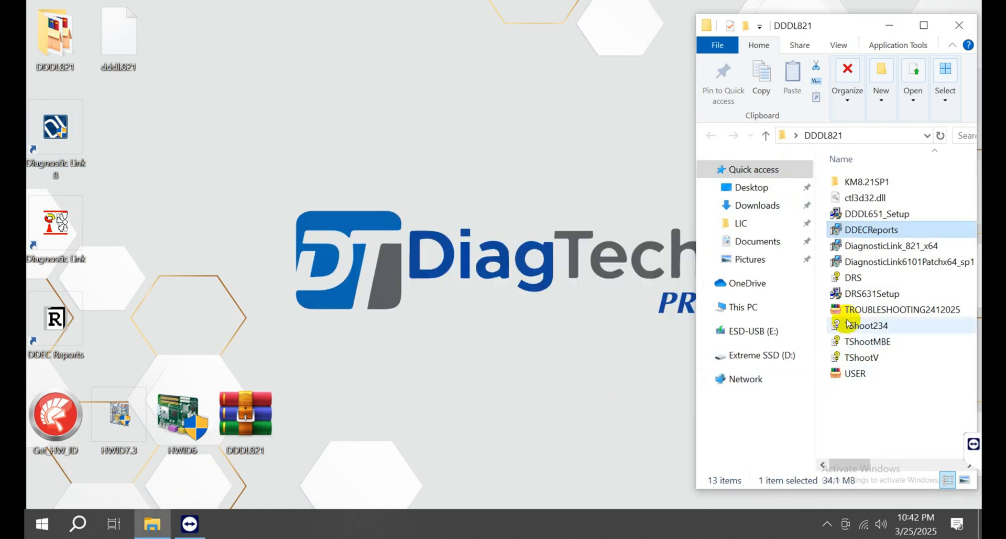
Run the TROUBLESHOOTING2412025 self-extracting archive as administrator and extract it to C:\ProgramData
right_click(857, 309)
click(711, 110)
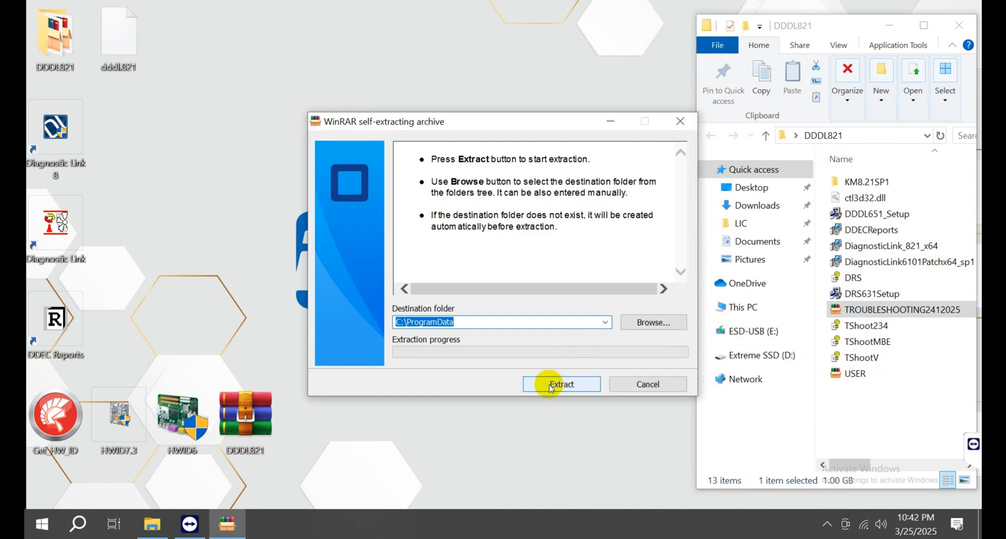
click(560, 385)
Run the USER self-extracting archive as administrator and install its contents to C:\
right_click(855, 373)
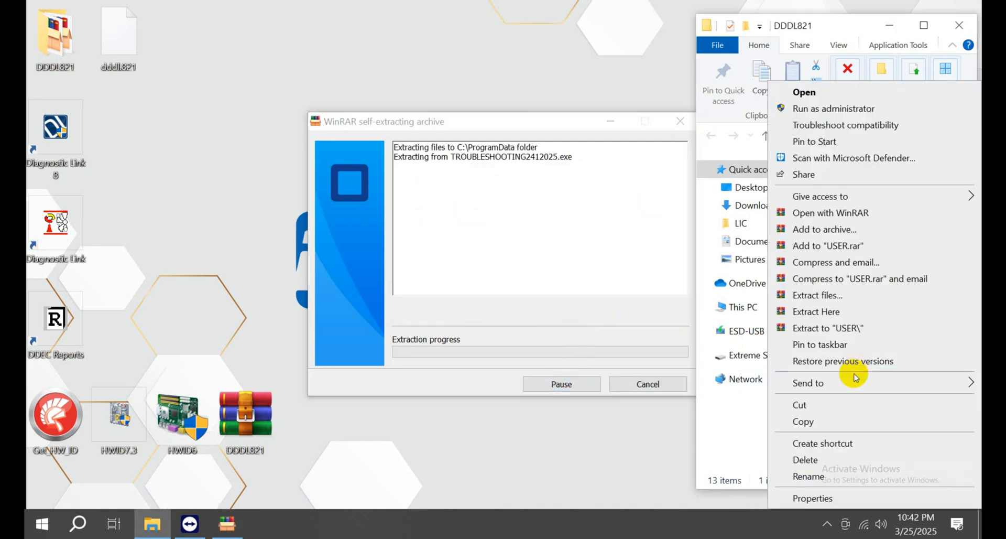
click(812, 108)
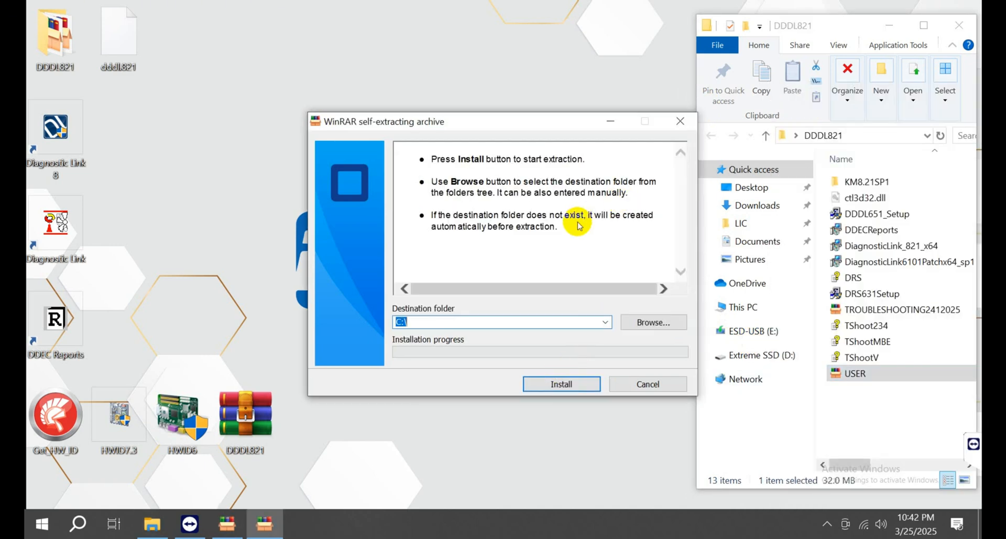
click(557, 384)
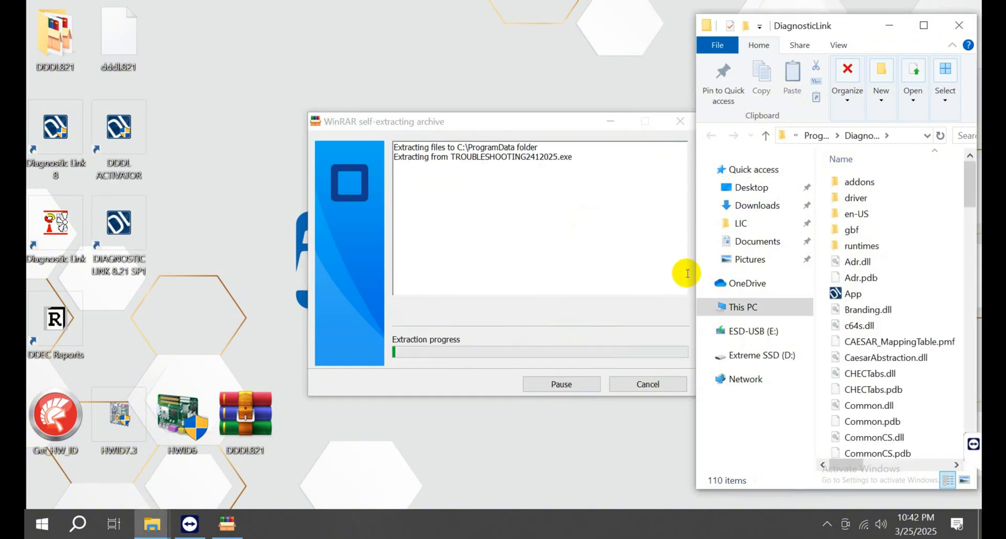
Move the dddl.821 file from the desktop into the DiagnosticLink folder, dismissing the v7.3 dialog and closing the open folder windows
drag(830, 28, 519, 18)
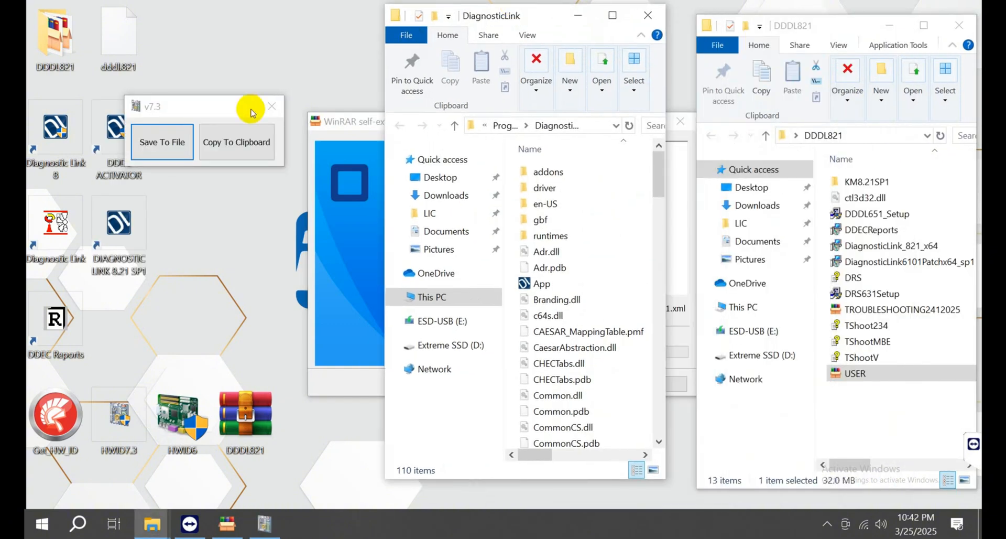
click(272, 106)
drag(122, 42, 529, 388)
click(483, 219)
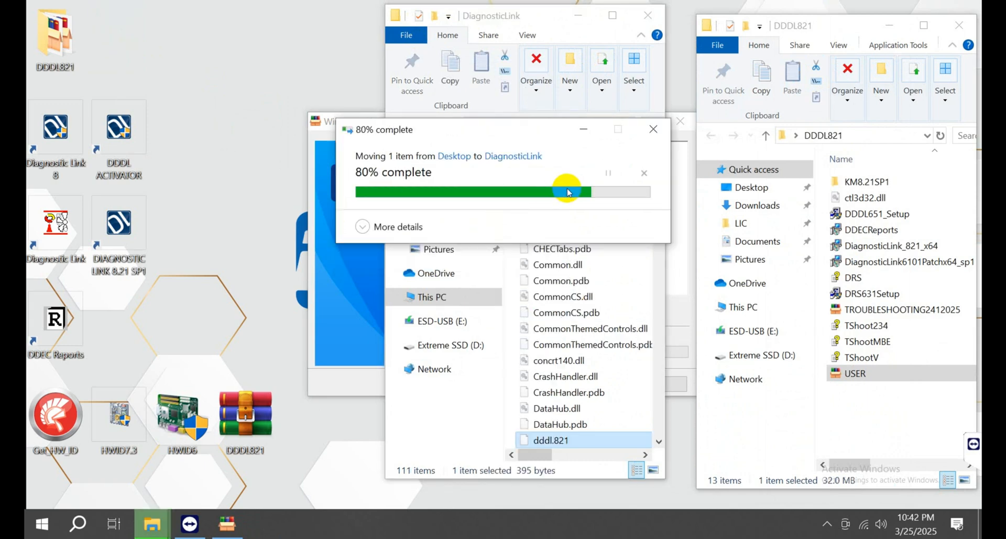
click(657, 19)
drag(849, 27, 795, 25)
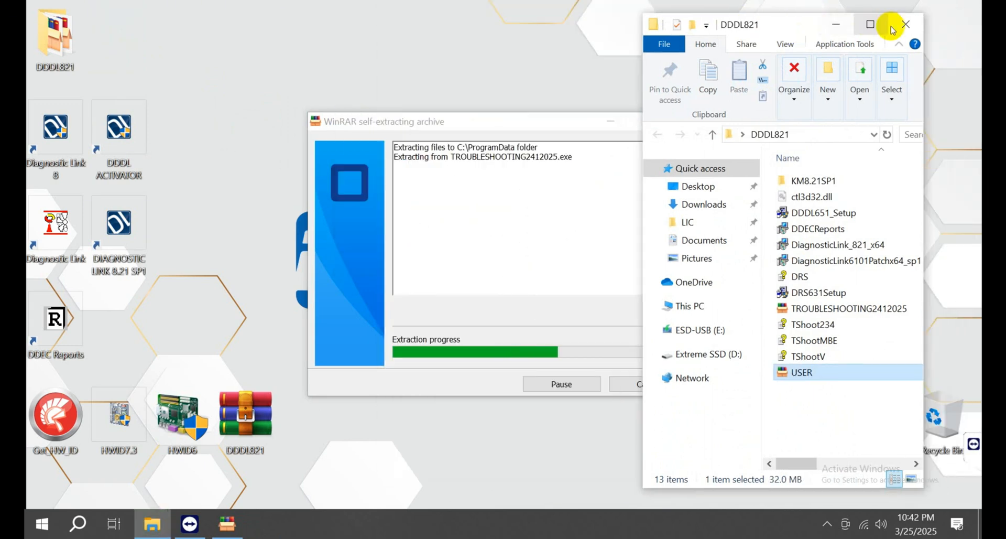
click(904, 24)
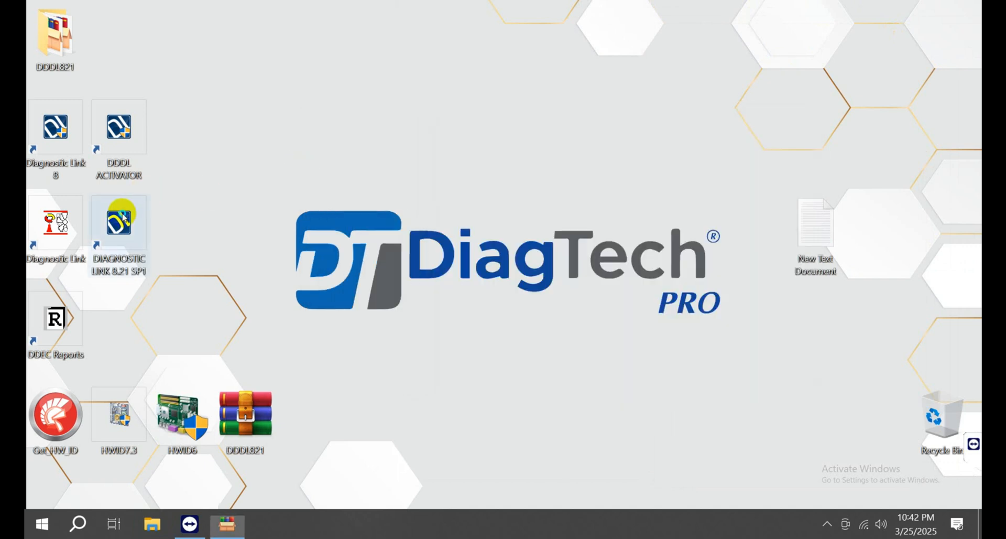
Set the DIAGNOSTIC LINK 8.21 SP1 desktop shortcut to run as administrator for all users
right_click(123, 231)
click(168, 498)
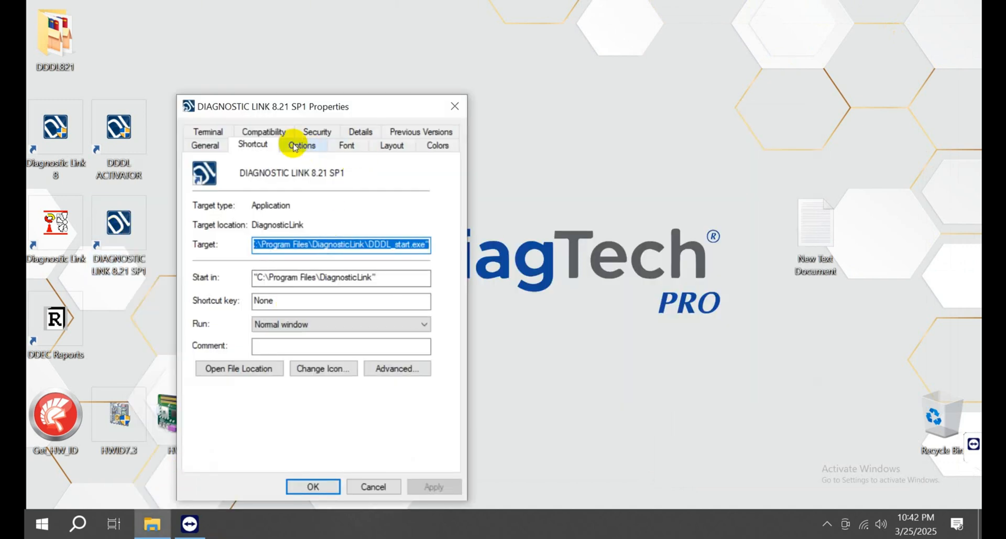
click(267, 132)
click(287, 460)
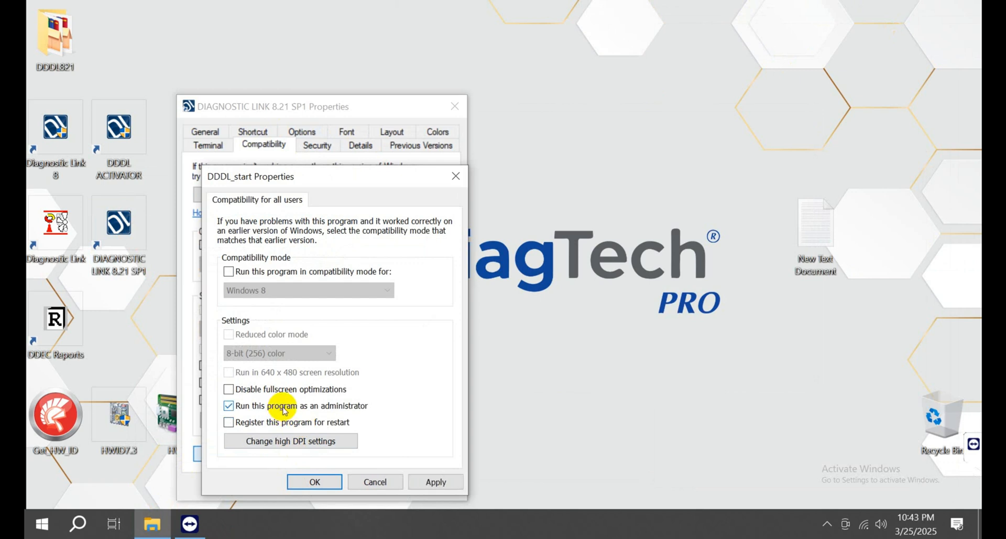
click(435, 481)
click(314, 481)
click(310, 485)
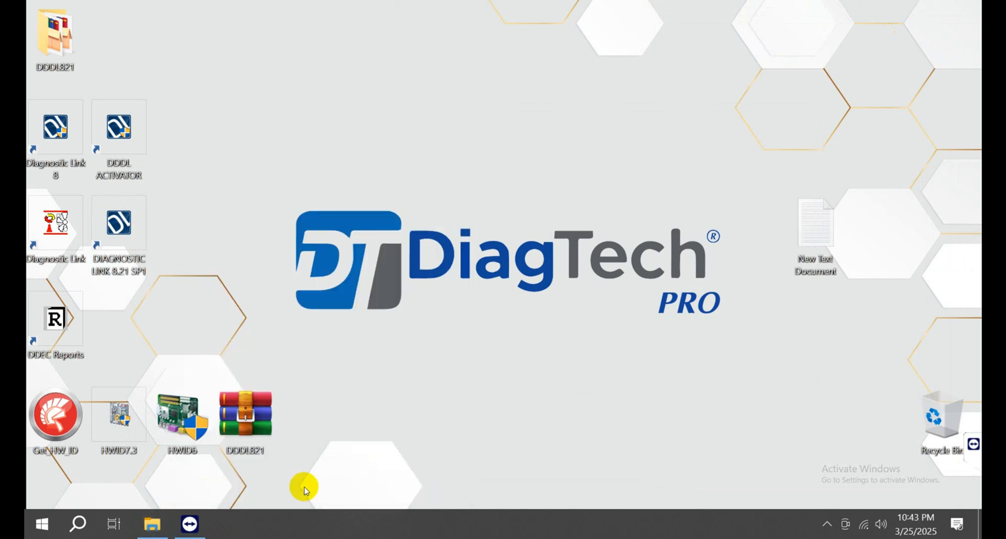
Place the DIAGNOSTIC LINK 8.21 SP1 and DDDL ACTIVATOR shortcuts side by side mid-desktop and delete the Diagnostic Link 8 shortcut
drag(116, 229, 445, 122)
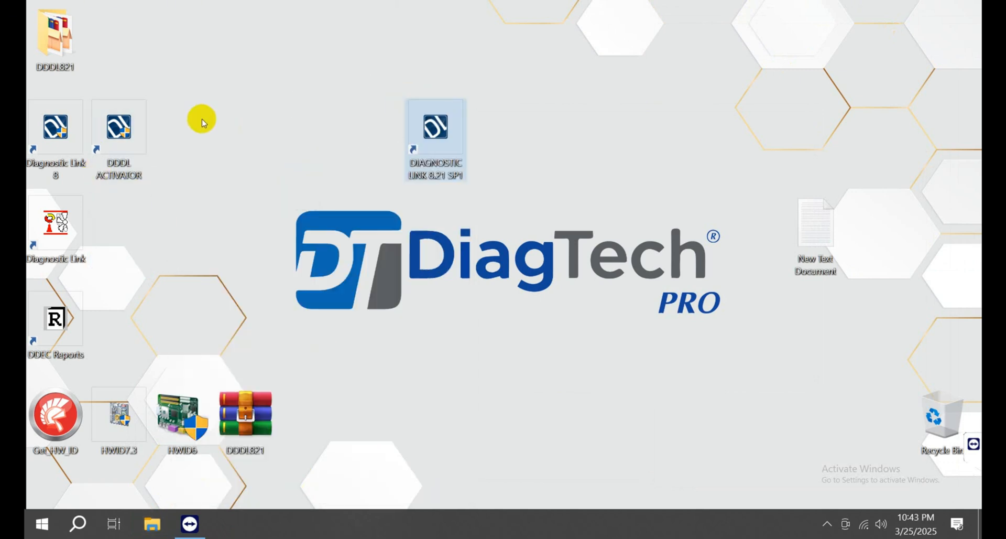
drag(119, 128, 518, 139)
right_click(78, 135)
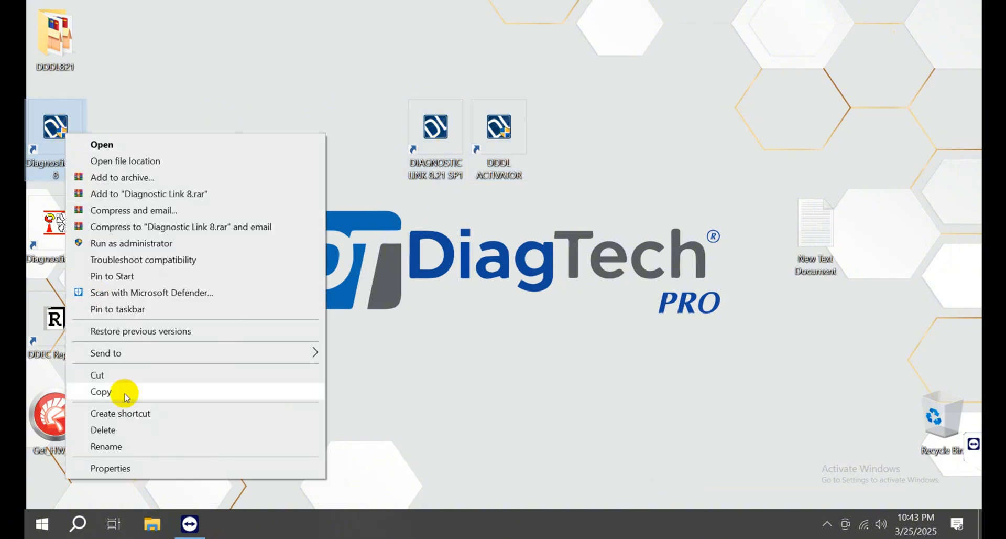
click(125, 429)
Move the Diagnostic Link shortcut beside DDDL ACTIVATOR and set it to run as administrator for all users
drag(98, 254, 579, 148)
right_click(578, 149)
click(624, 482)
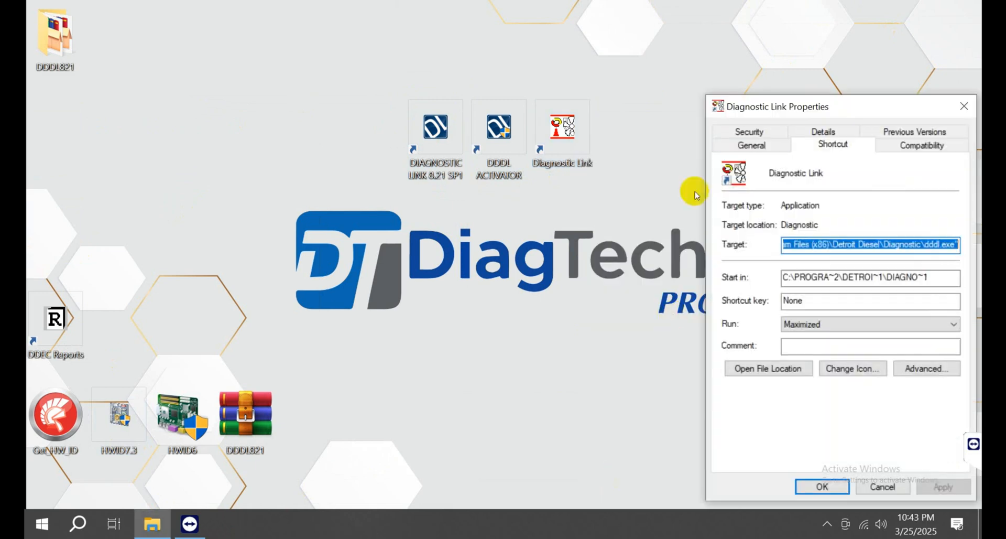
click(900, 144)
click(765, 454)
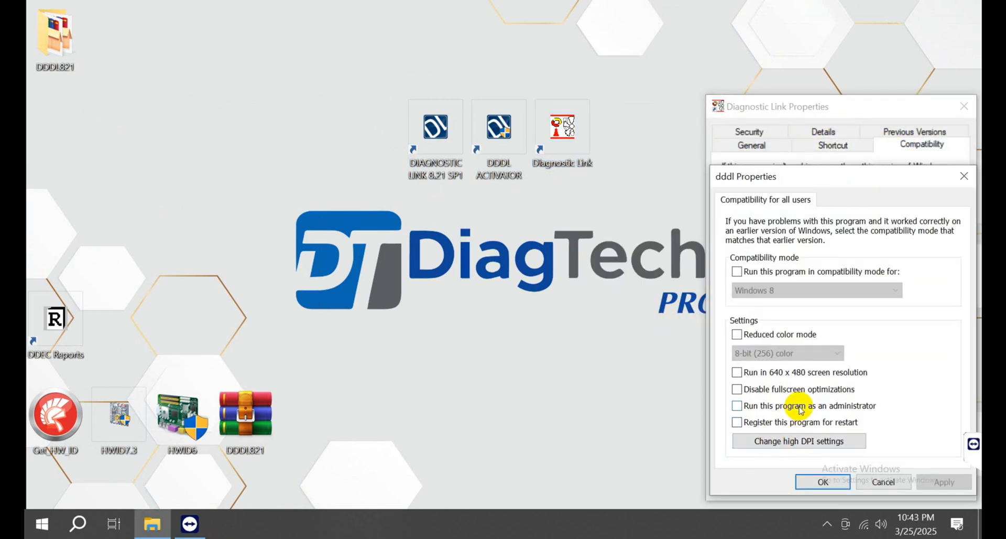
click(823, 482)
click(825, 482)
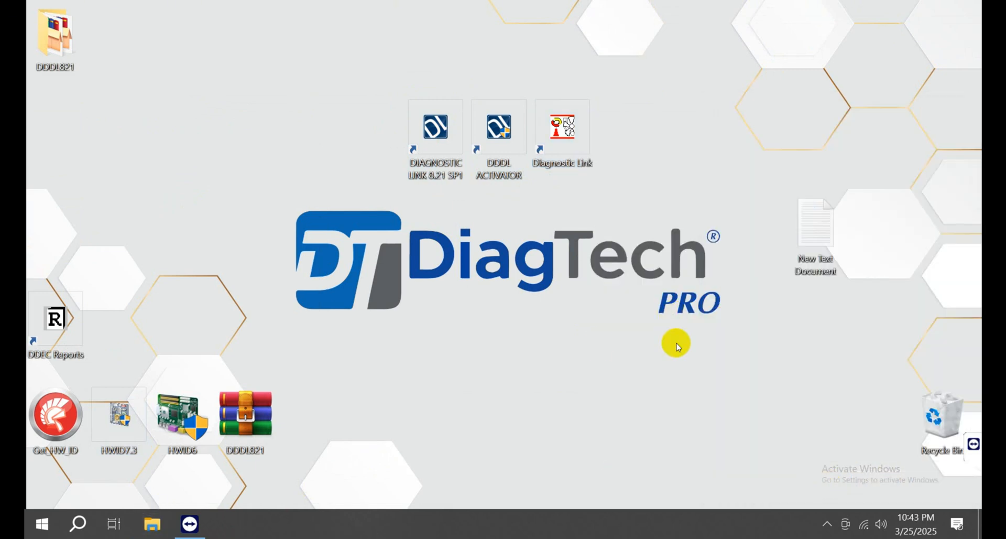
Move the DDEC Reports shortcut beside Diagnostic Link and set it to run as administrator for all users
drag(94, 327, 629, 133)
right_click(628, 135)
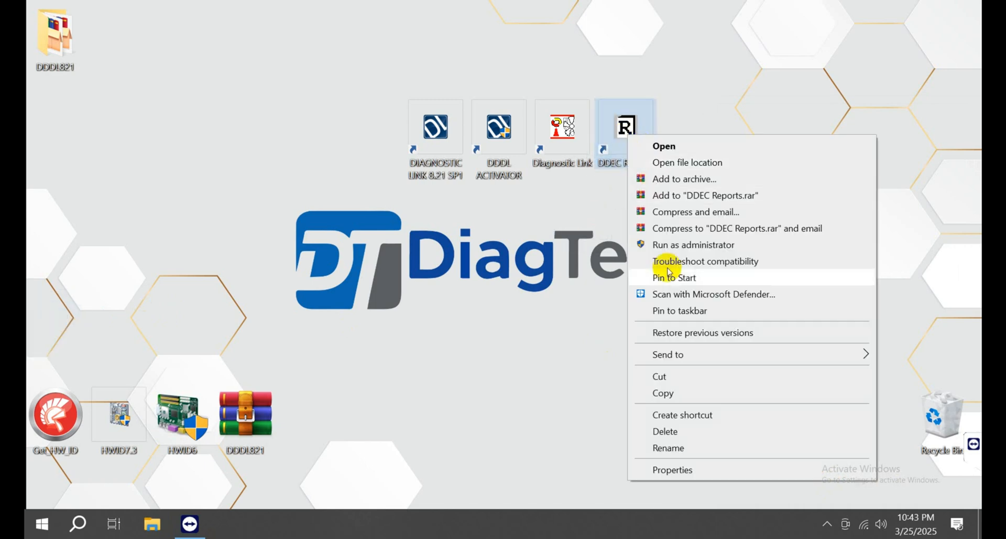
click(672, 470)
click(886, 144)
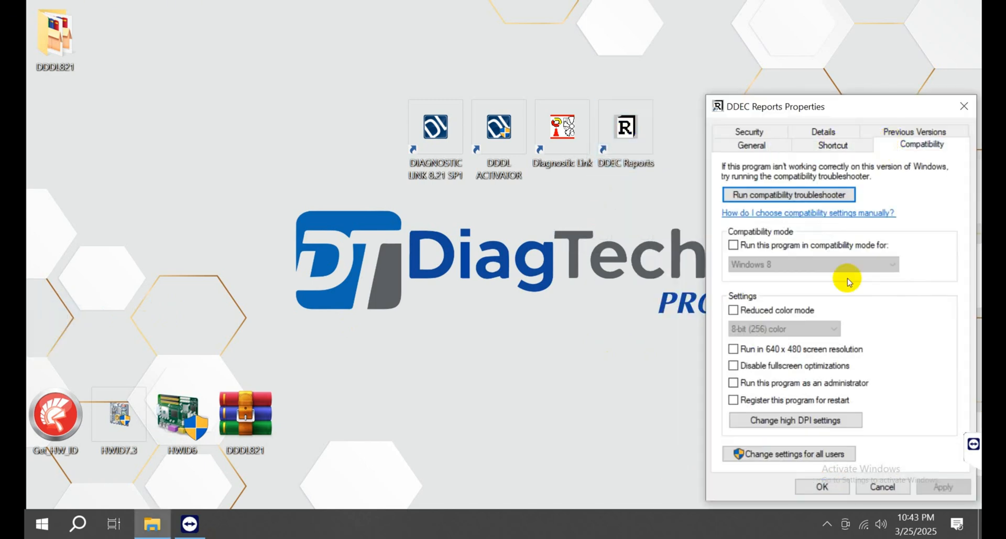
click(790, 451)
click(801, 407)
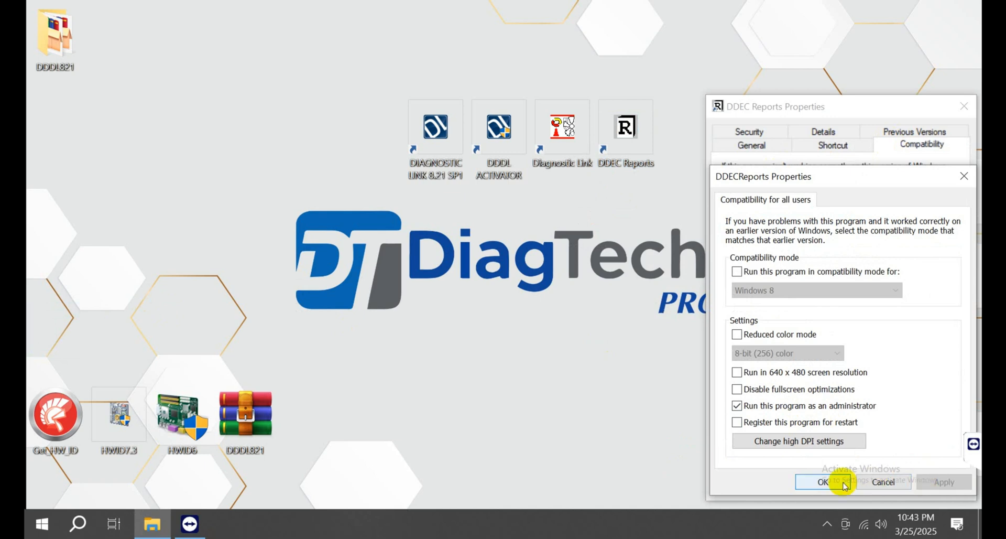
click(823, 481)
click(824, 485)
Move the New Text Document file and the DDDL821 archive from the desktop to the Recycle Bin
drag(816, 231, 933, 416)
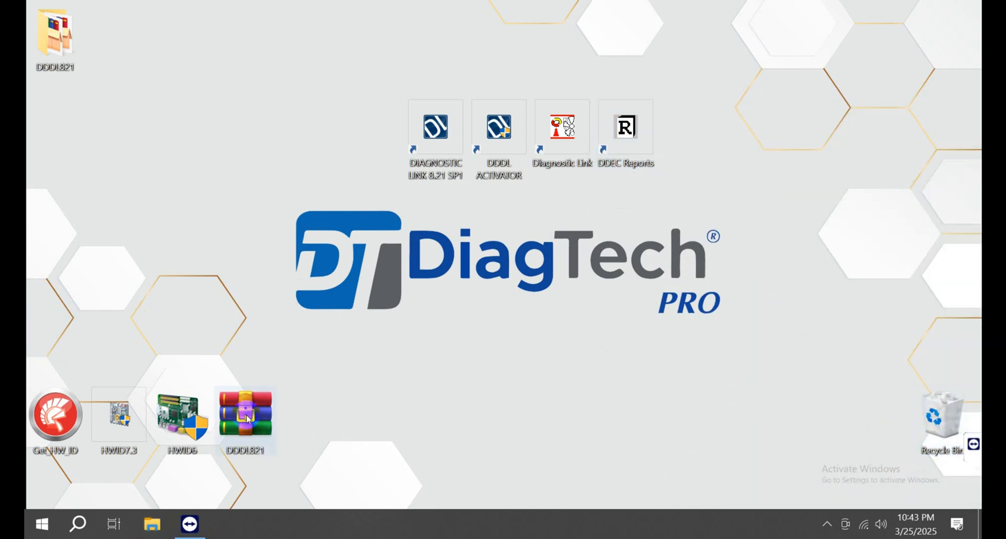
drag(248, 419, 934, 419)
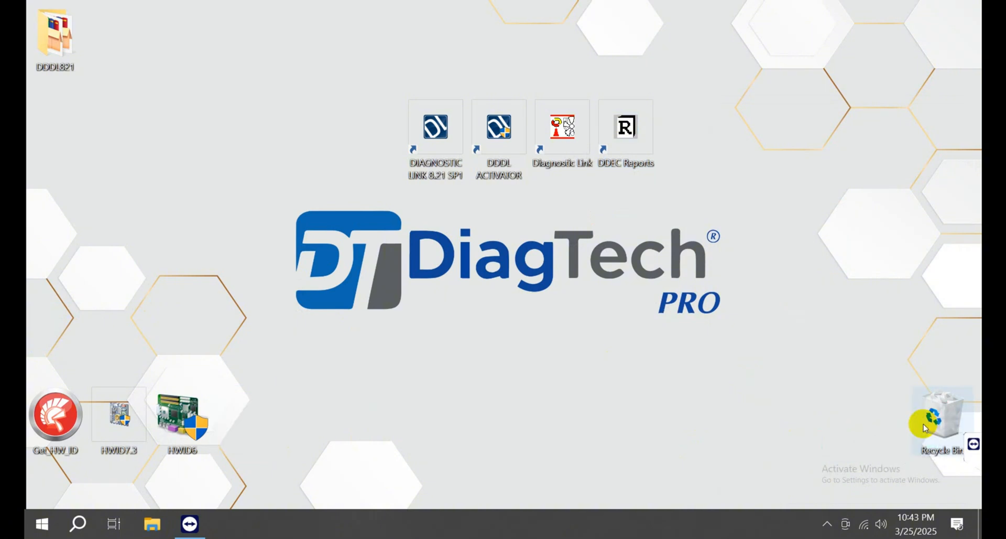
Find DDC Mainframe Communications under Detroit Diesel in the installed programs and open its file location
click(39, 524)
scroll(105, 315, down, 4)
scroll(164, 256, down, 1)
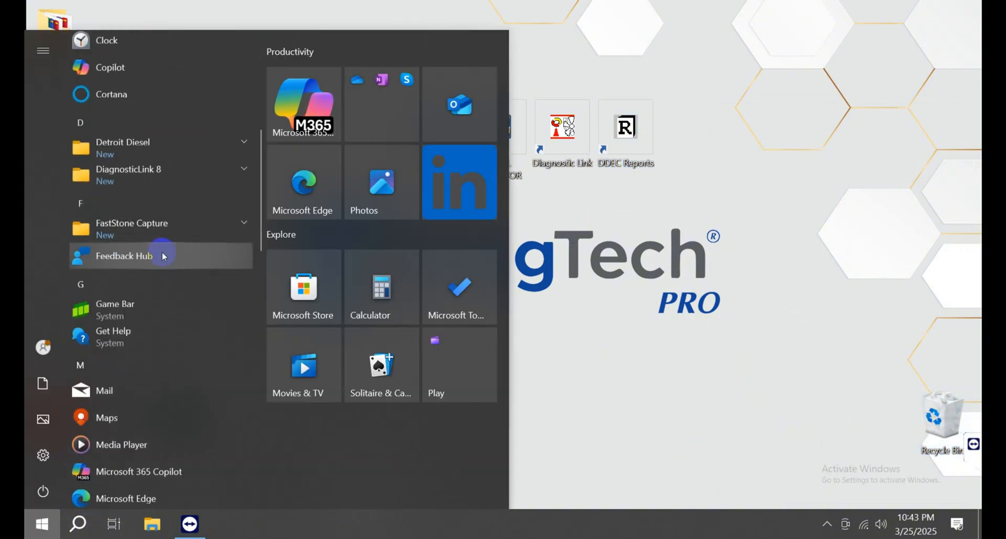
scroll(164, 256, up, 3)
click(157, 286)
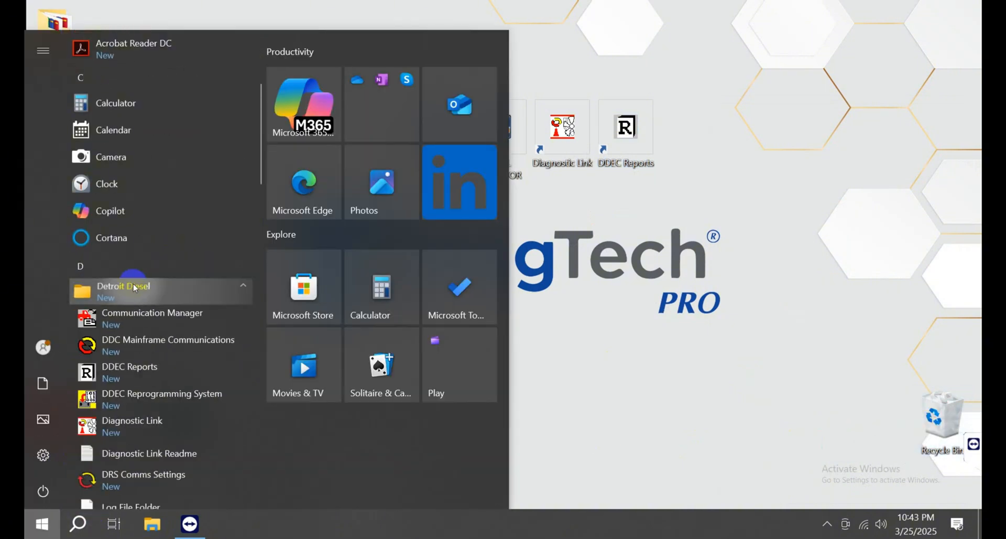
right_click(105, 354)
mouse_move(161, 393)
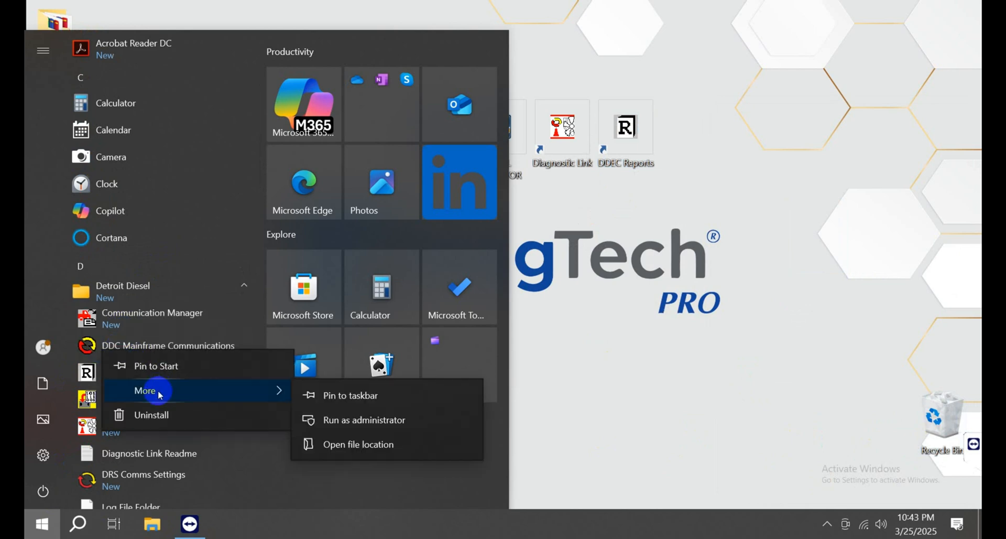
click(342, 446)
Move the DDC Mainframe Communications, DDEC Reprogramming System, DRS Comms Settings, Win Monitor Tool and MBE Reprogramming System shortcuts to the desktop and close the folder
drag(790, 197, 341, 171)
click(793, 217)
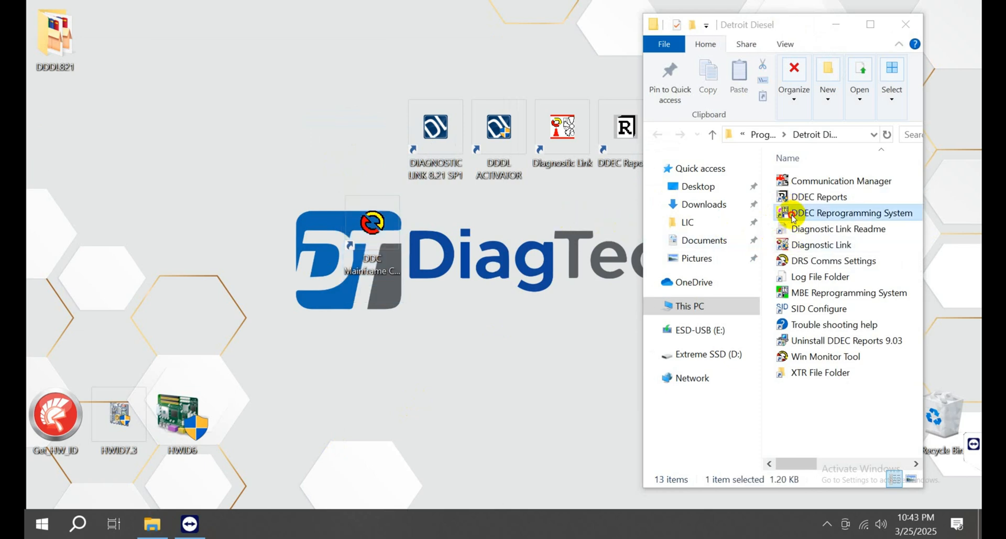
drag(792, 217, 369, 171)
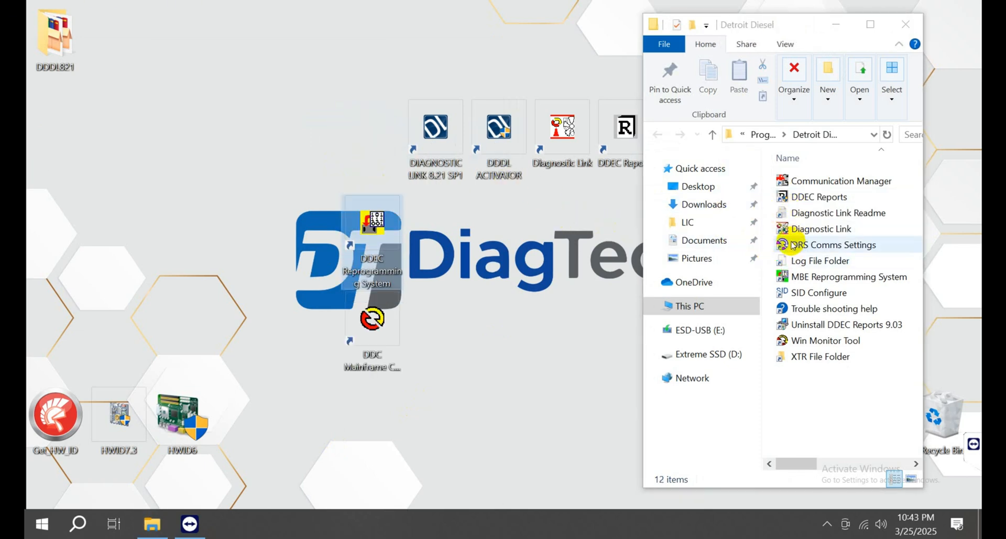
drag(792, 245, 390, 184)
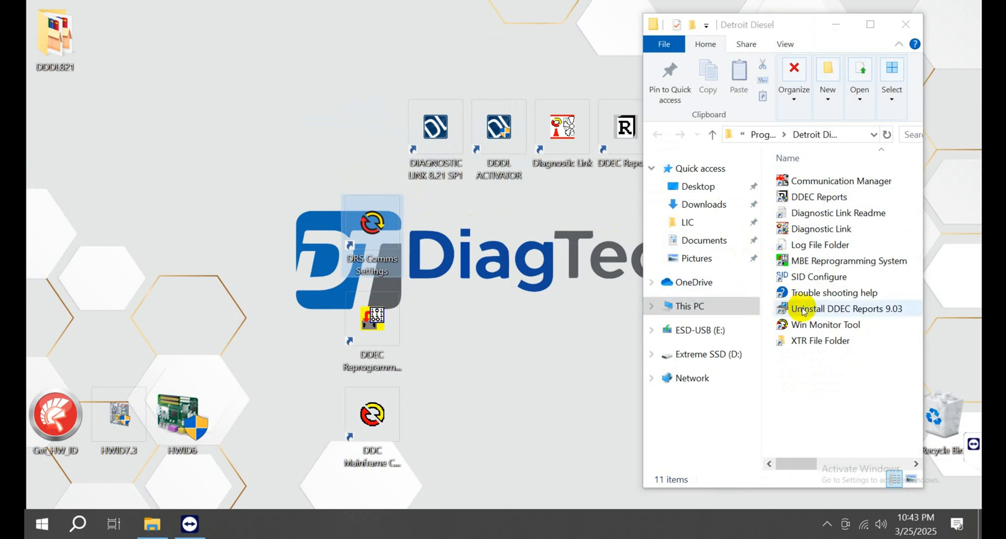
drag(786, 325, 500, 329)
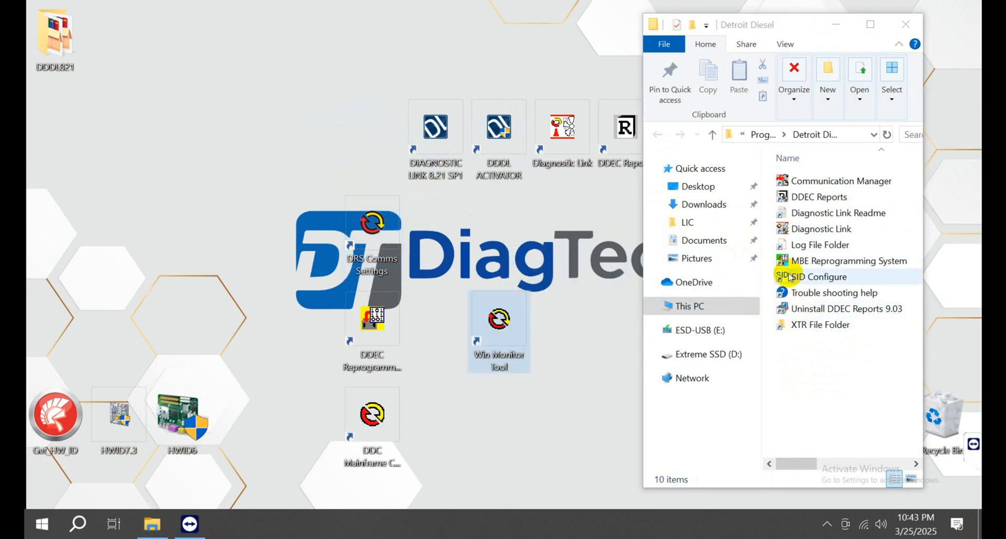
drag(794, 260, 690, 137)
click(906, 25)
Line up the DRS Comms Settings, DDEC Reprogramming System, Win Monitor Tool and DDC Mainframe shortcuts in one row with the other program shortcuts
drag(371, 238, 371, 157)
drag(373, 320, 312, 152)
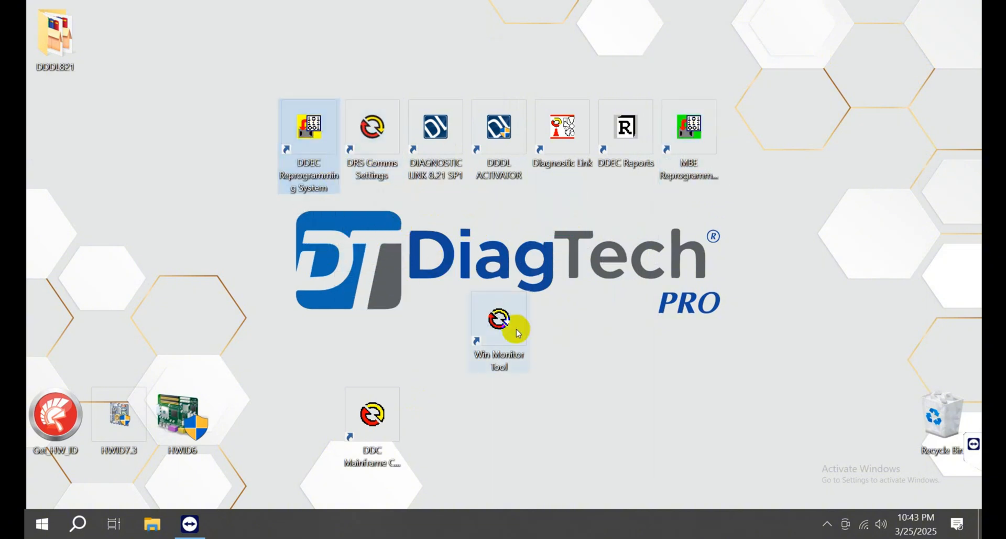
drag(519, 332, 251, 149)
drag(372, 414, 186, 144)
click(512, 288)
Run DDDL ACTIVATOR as administrator and enable the loader settings from Access Data Mining Information through Roll Call Do IP
right_click(519, 146)
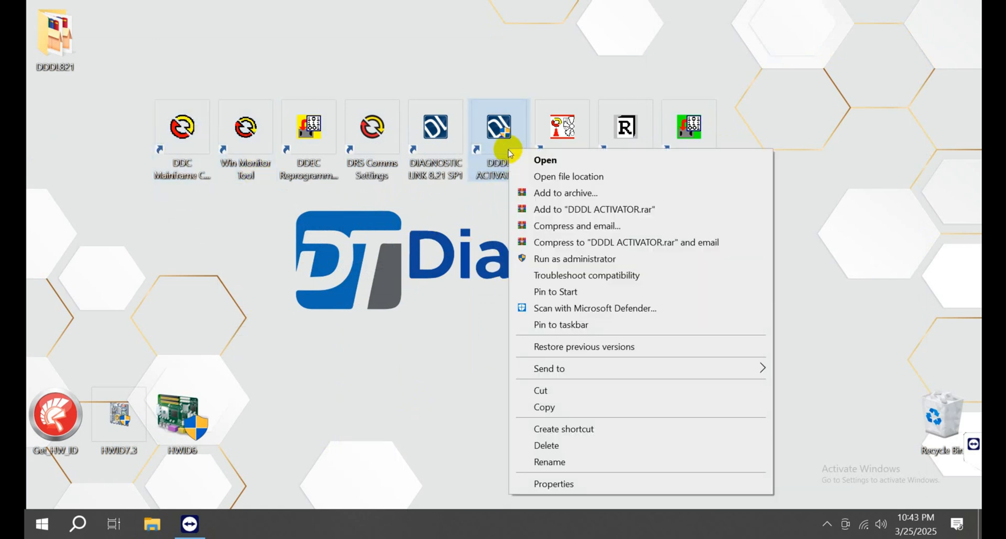
click(545, 259)
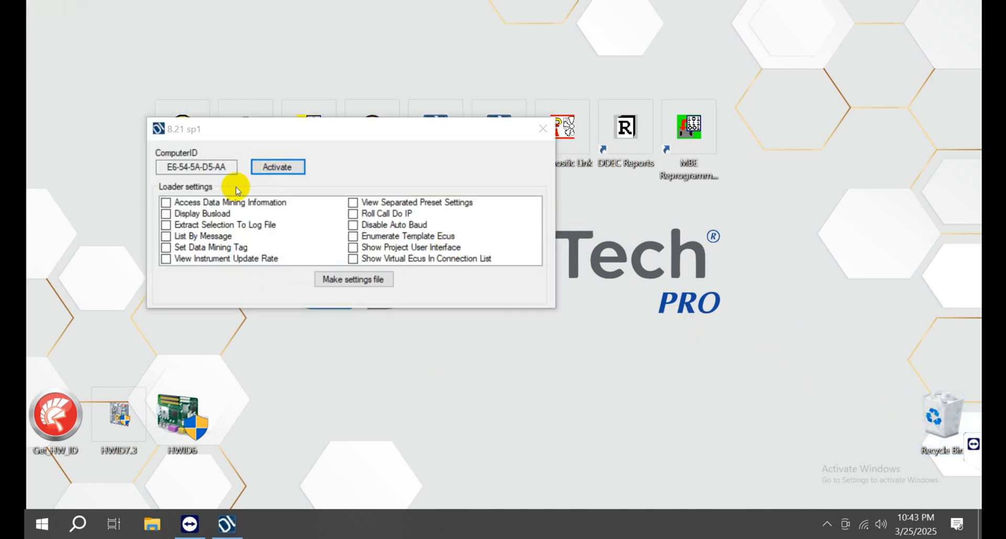
click(230, 202)
click(220, 214)
click(212, 239)
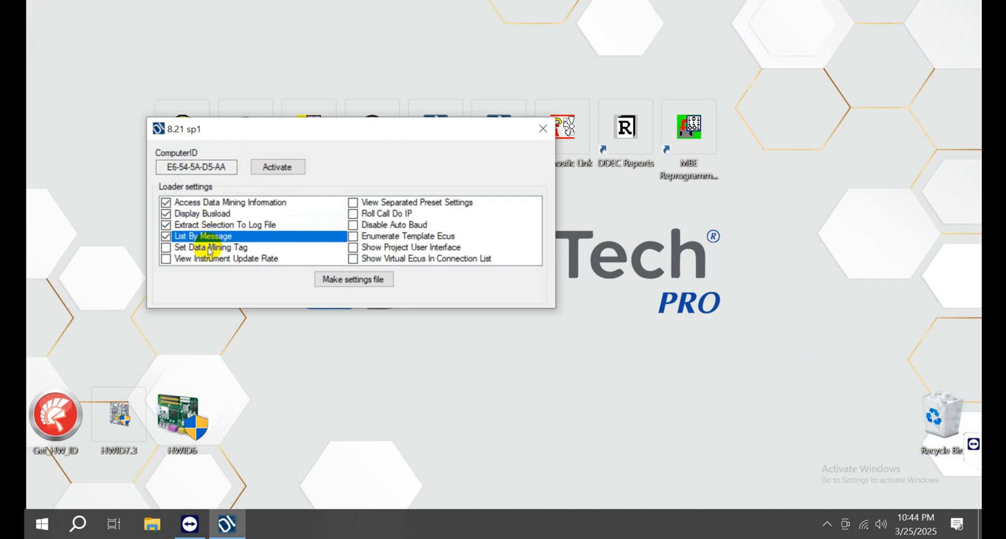
click(208, 247)
click(206, 259)
click(353, 203)
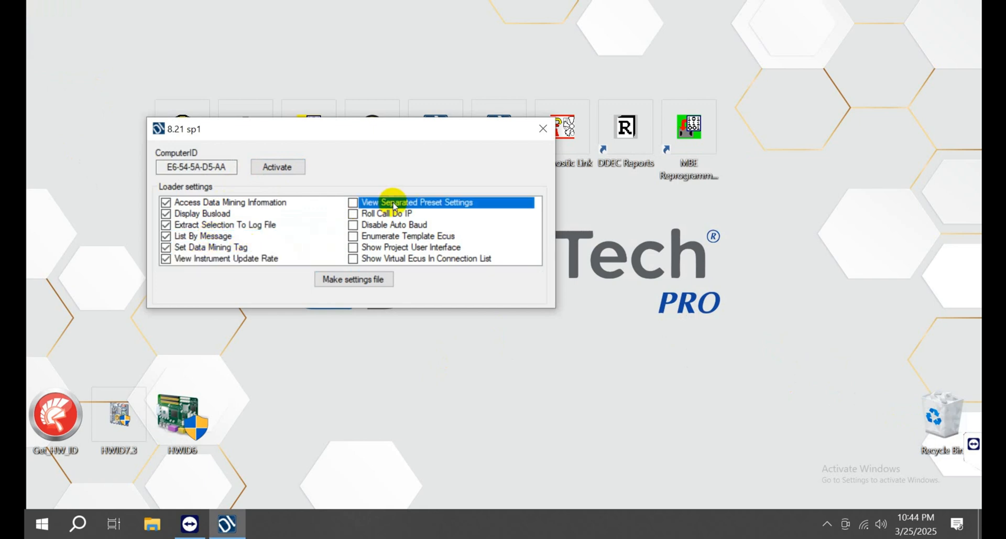
click(380, 214)
Generate the loader settings file from the selected options and start the activation for this computer
click(380, 278)
click(556, 318)
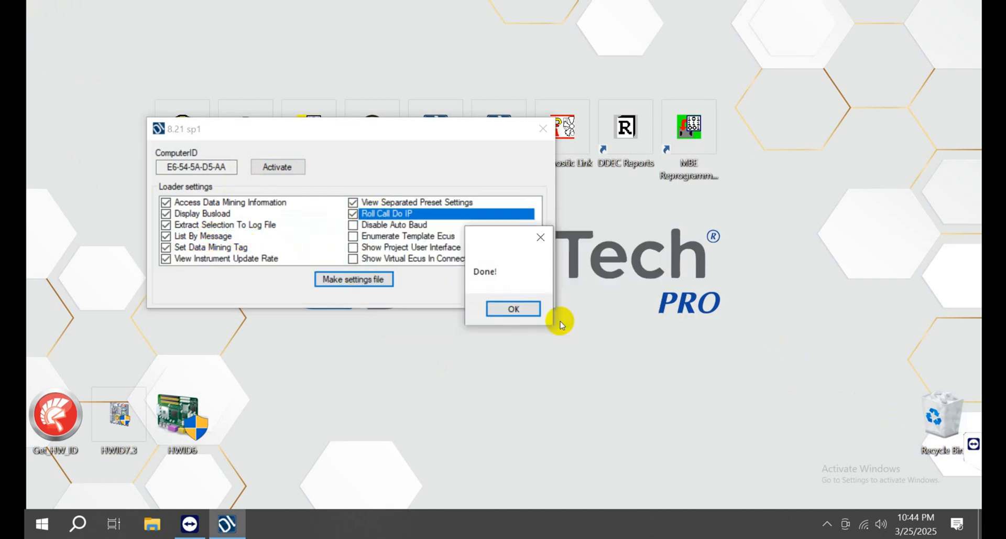
click(532, 307)
click(273, 168)
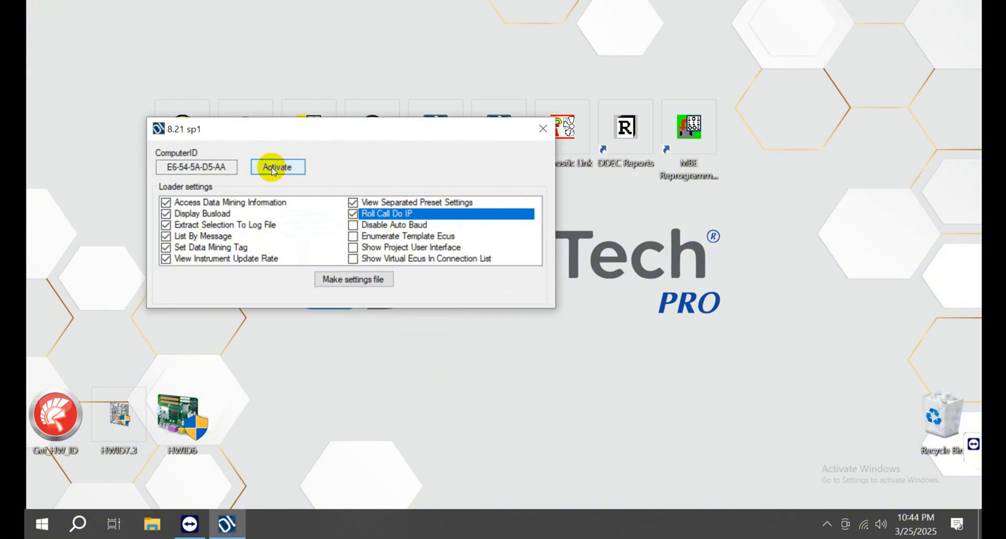
mouse_move(189, 524)
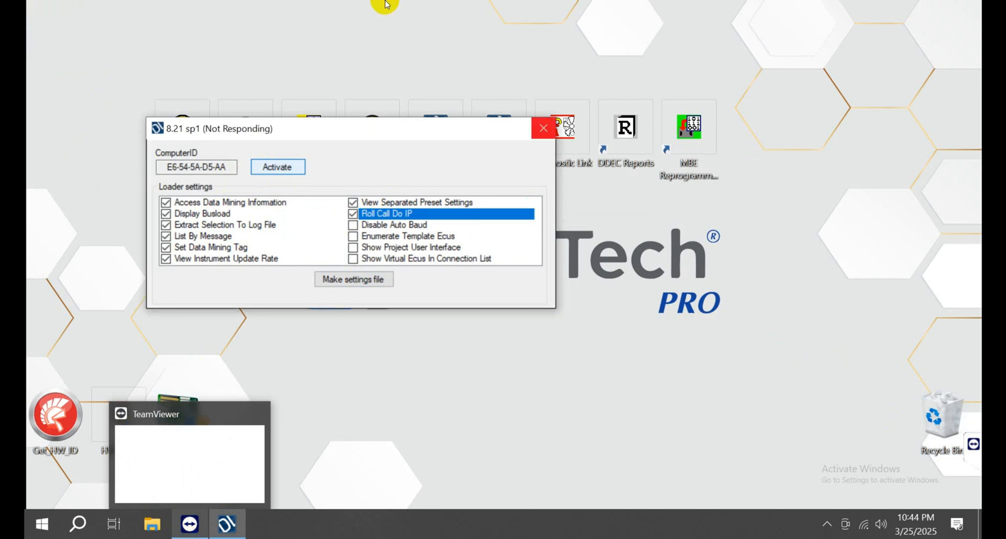
right_click(829, 119)
click(860, 153)
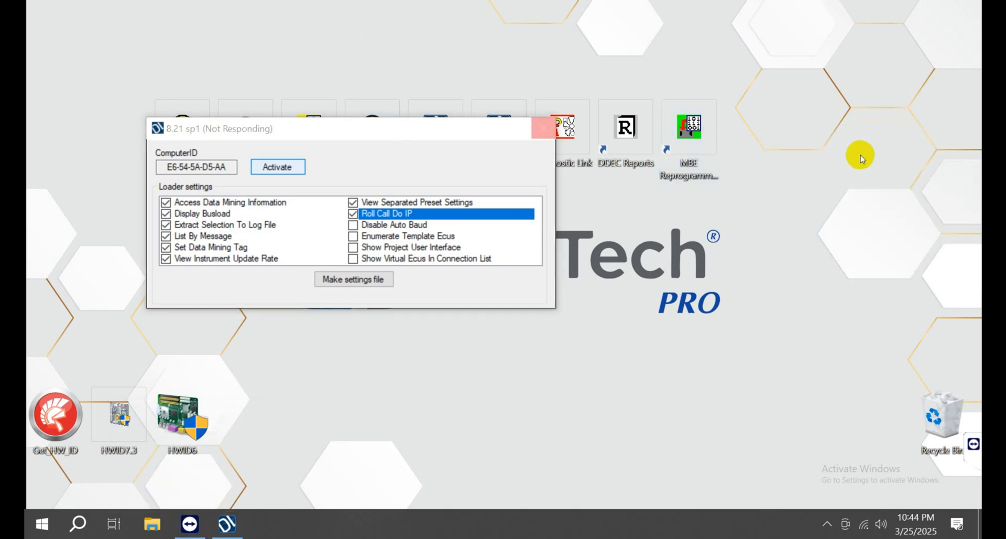
right_click(807, 125)
click(815, 168)
drag(434, 147, 475, 338)
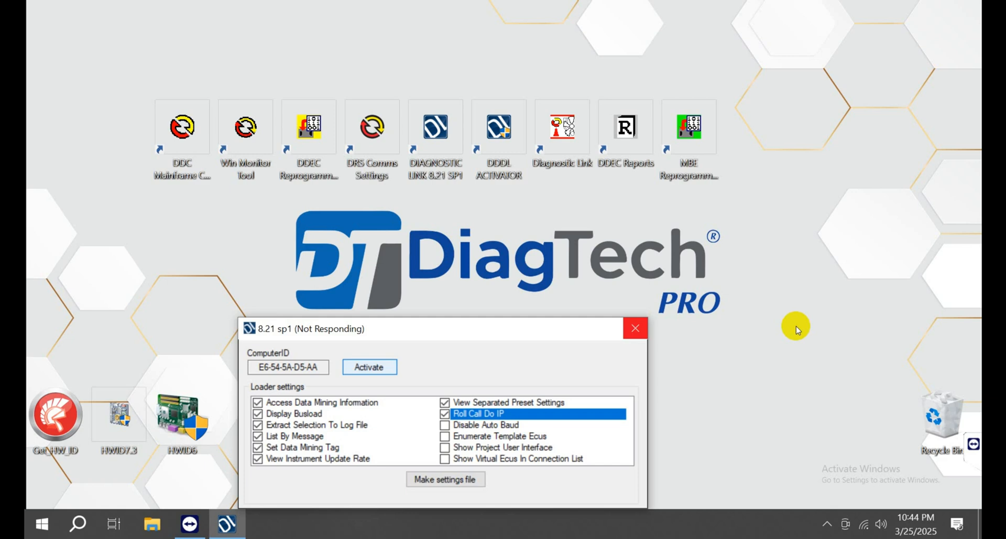
right_click(849, 126)
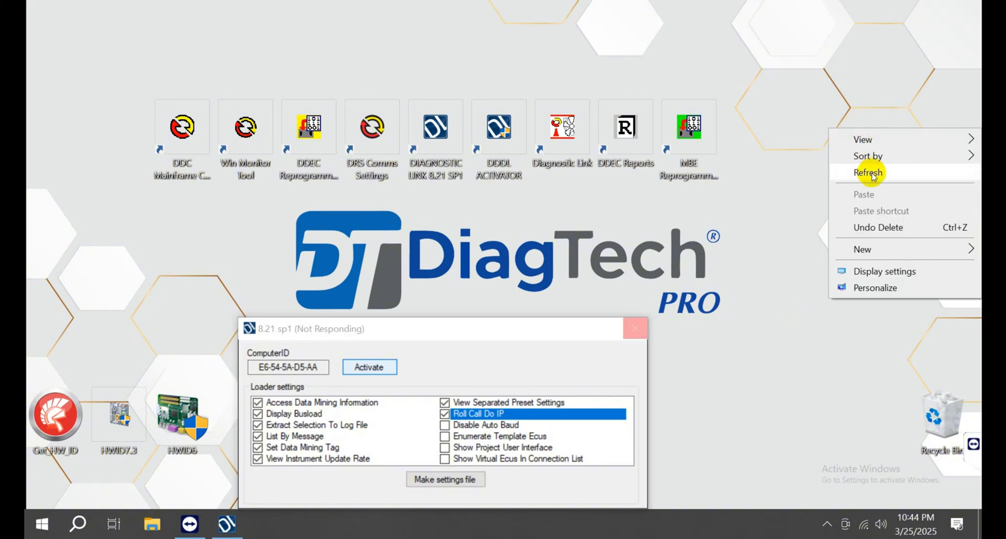
click(864, 171)
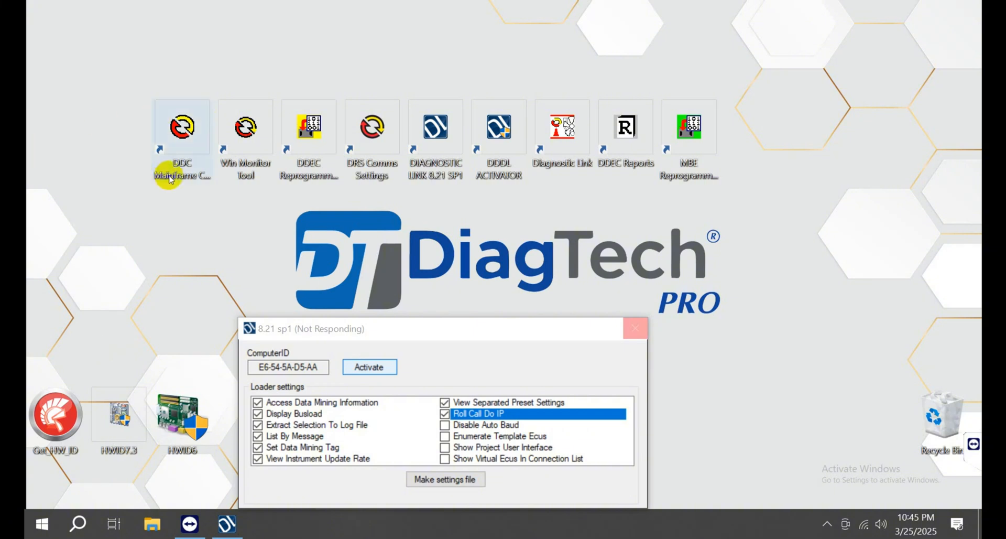
right_click(71, 213)
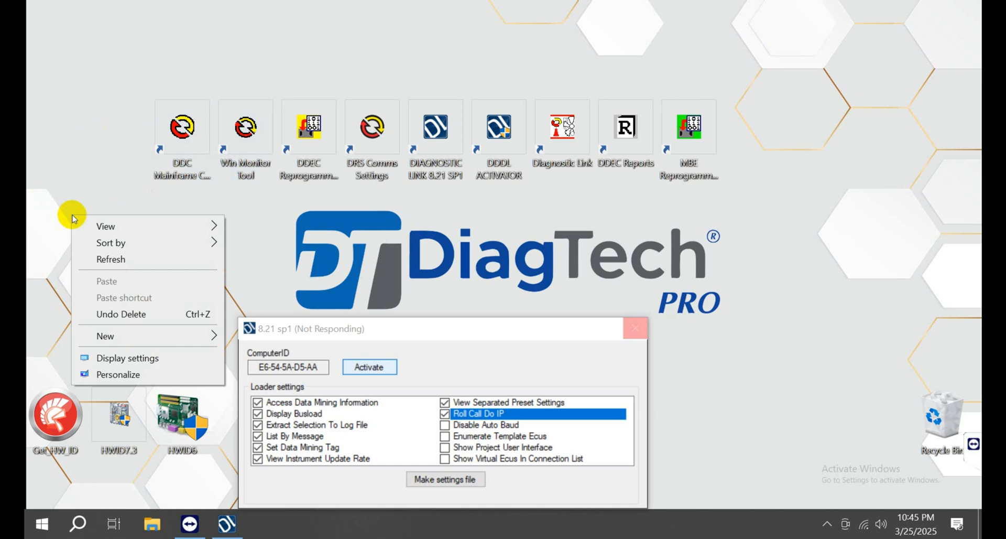
click(93, 258)
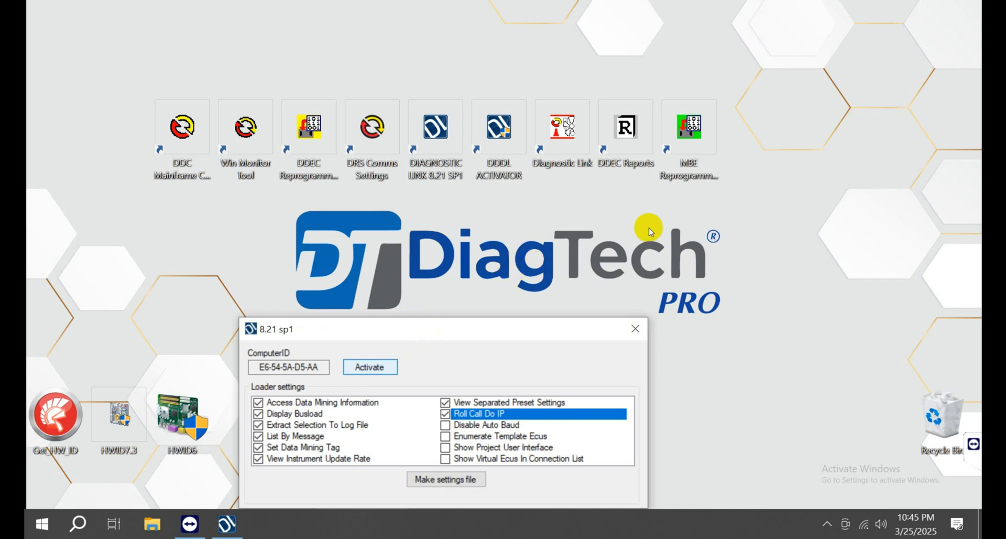
right_click(741, 195)
click(758, 231)
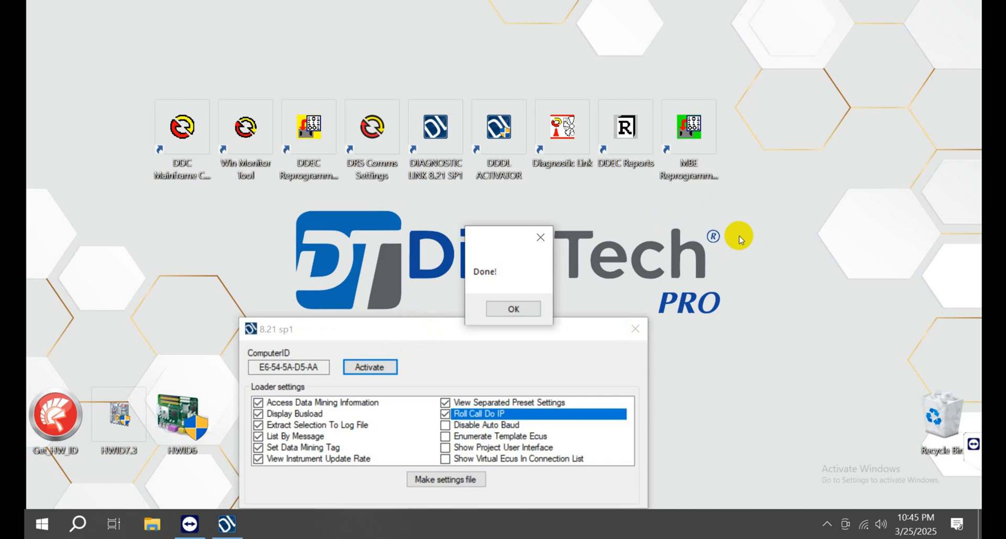
Finish the activation, close the activator and run DIAGNOSTIC LINK 8.21 SP1 as administrator
click(505, 307)
click(636, 329)
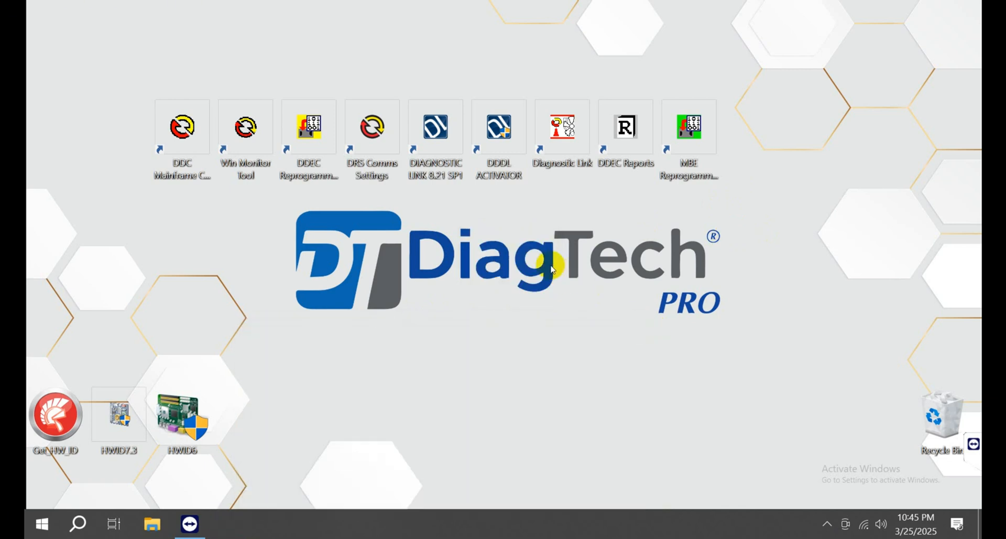
right_click(434, 137)
click(474, 251)
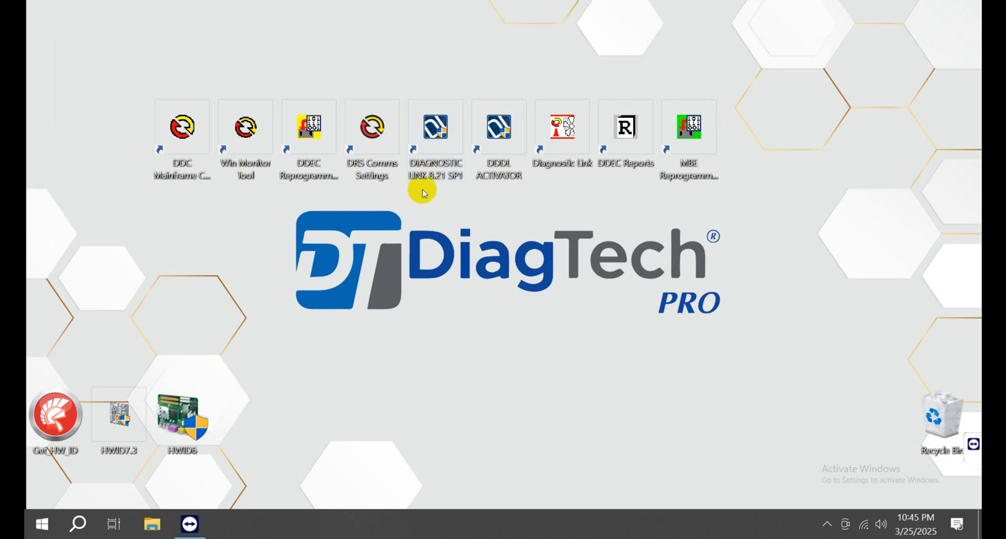
Run the older Diagnostic Link as administrator, try to retrieve the calibration from the ECM, and close the program
right_click(549, 141)
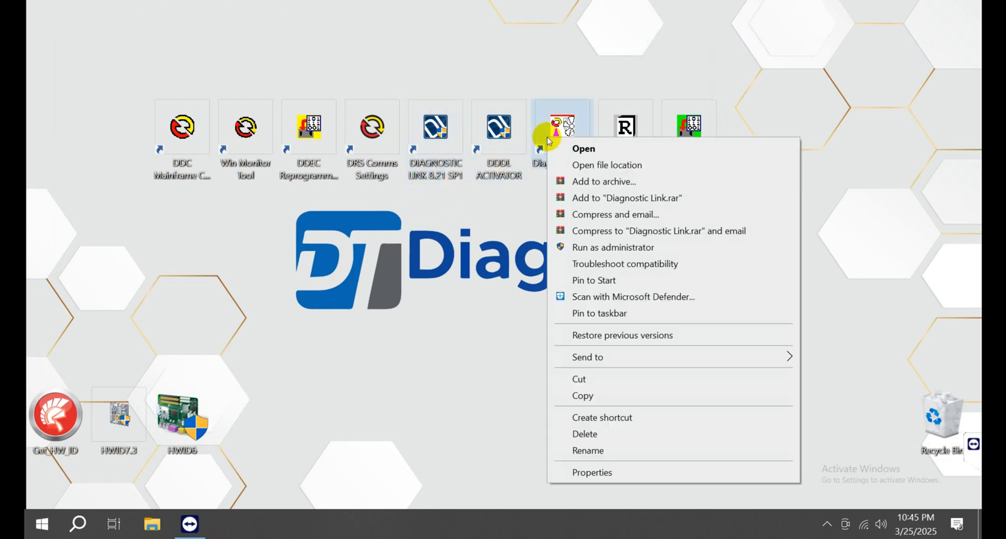
click(571, 247)
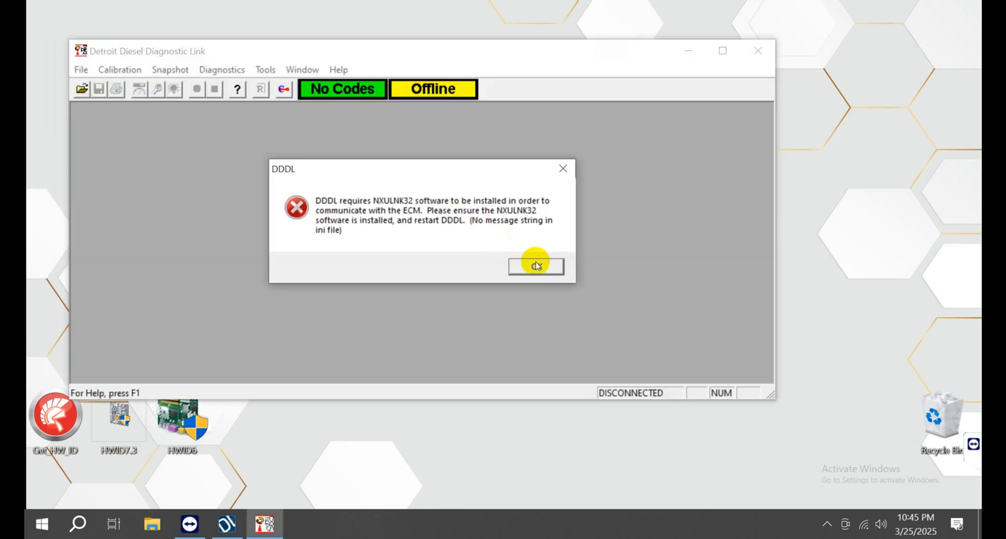
click(536, 265)
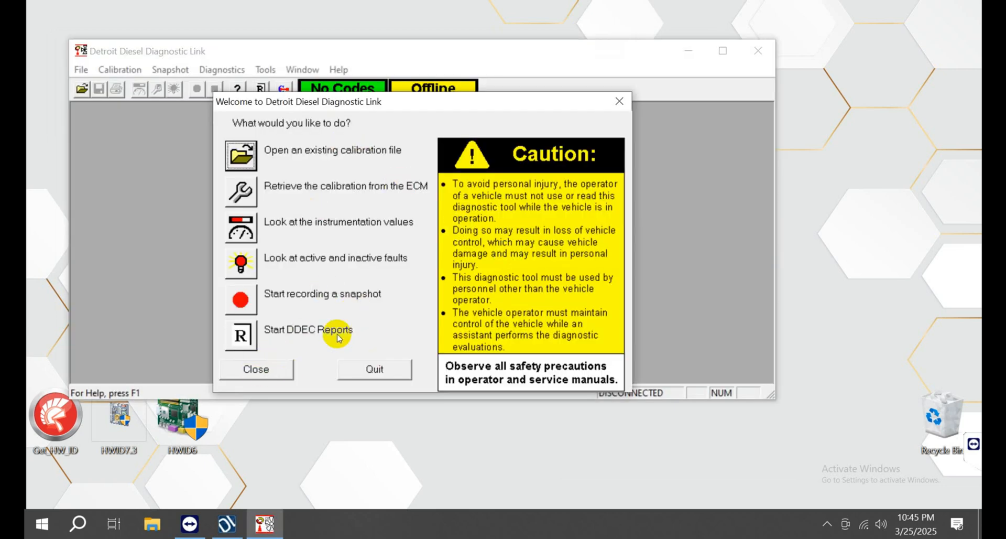
click(242, 190)
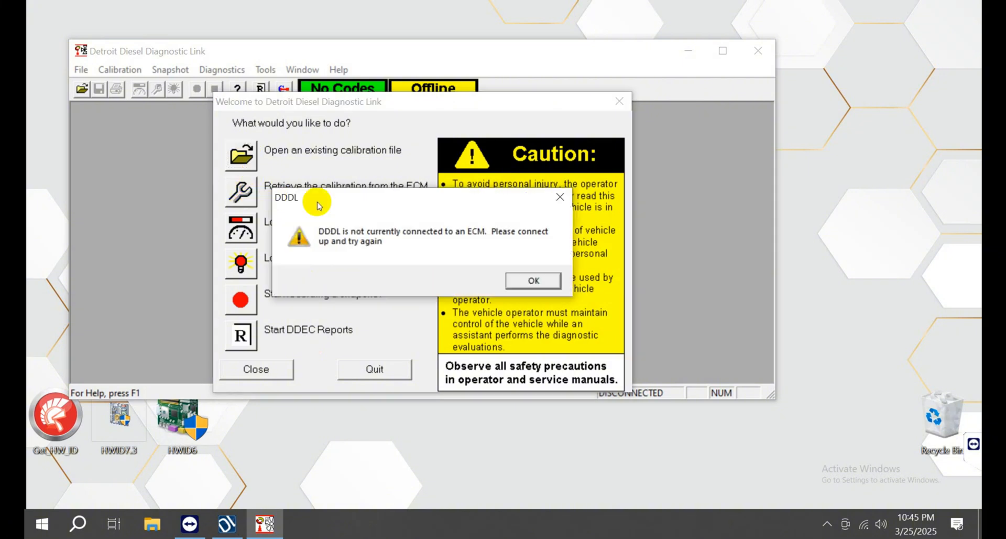
click(530, 282)
click(276, 370)
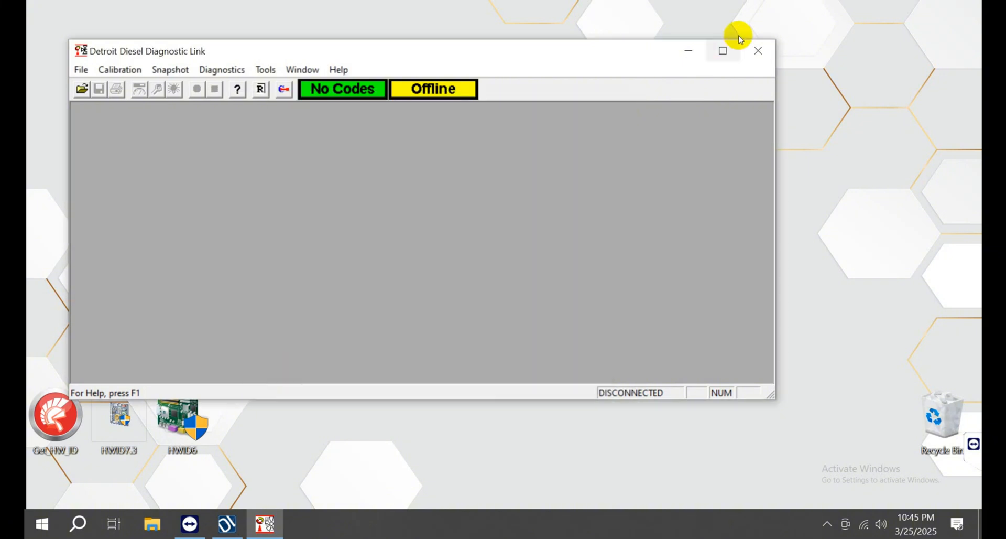
click(742, 50)
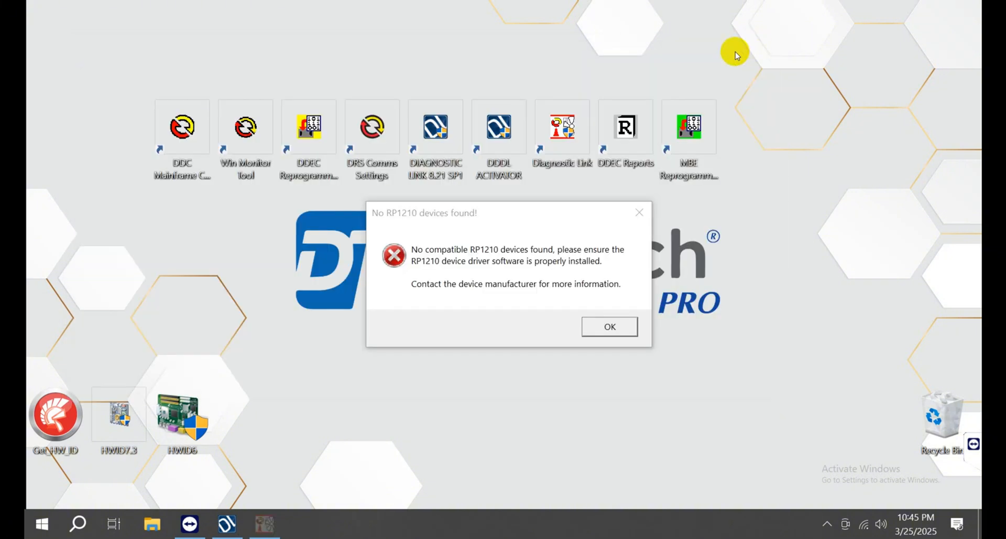
Dismiss the startup notices in DiagnosticLink Professional and examine its access levels and component versions in the About information
click(615, 328)
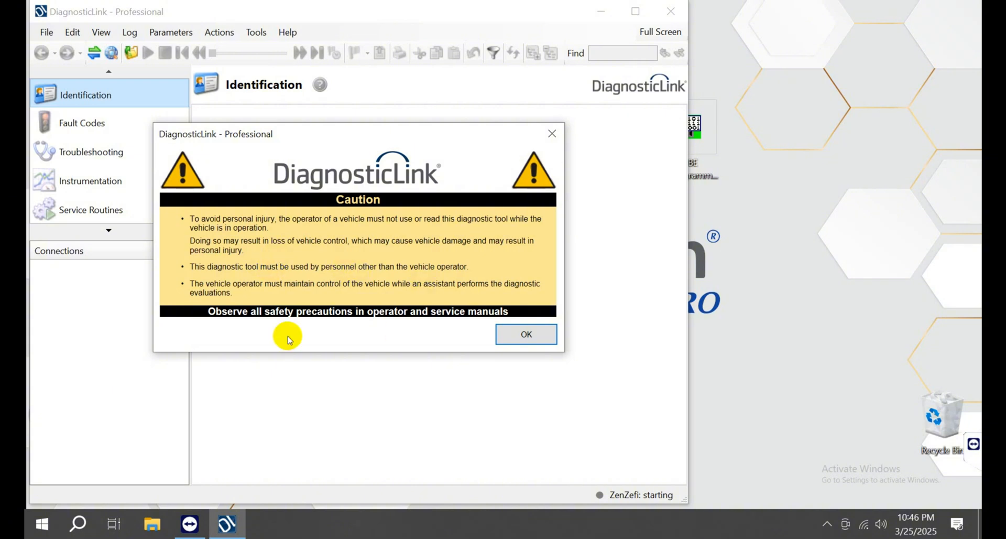
click(513, 334)
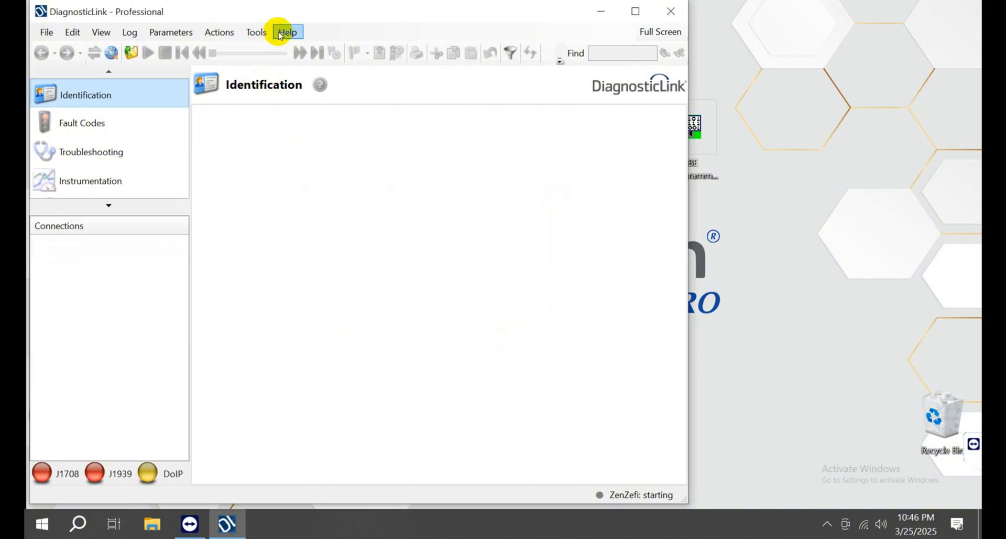
click(286, 31)
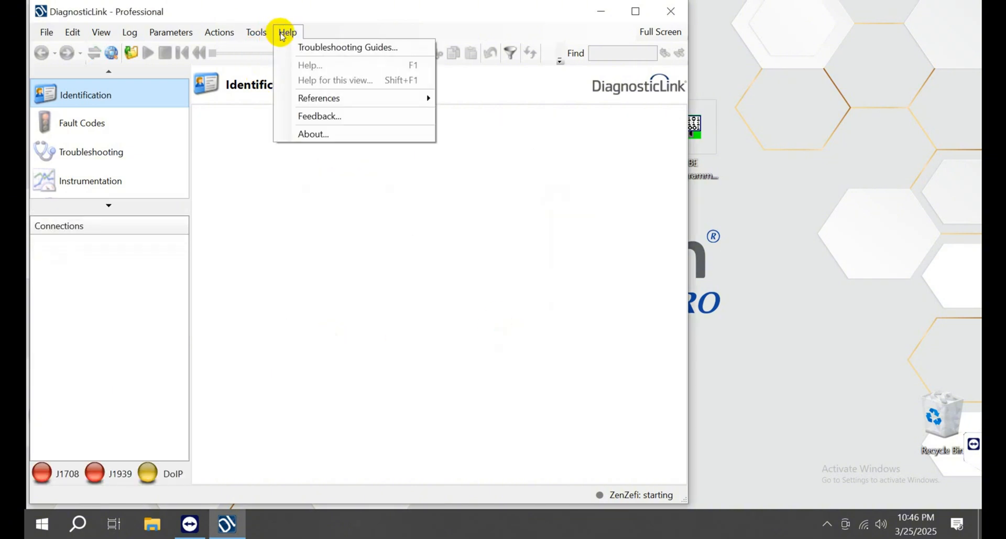
click(361, 135)
scroll(374, 255, down, 5)
click(360, 240)
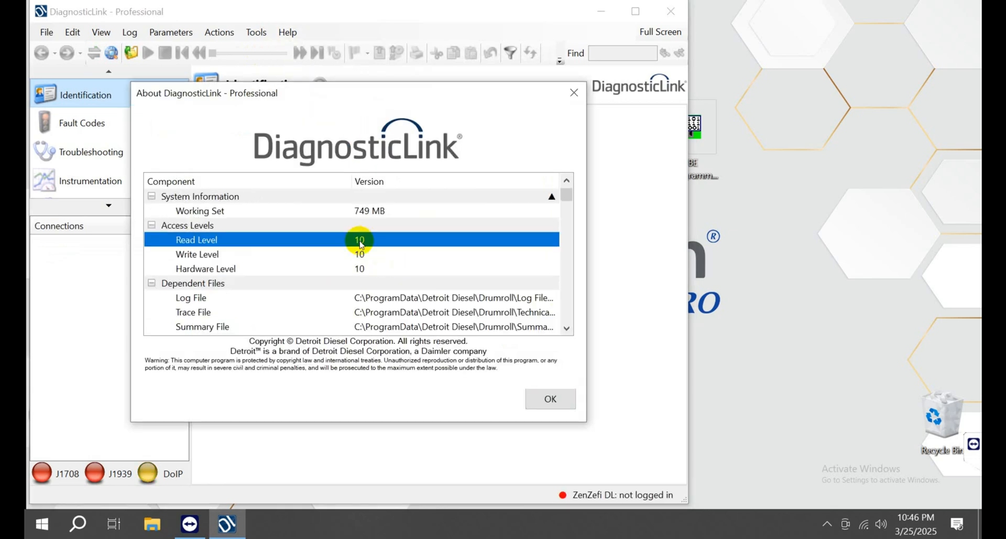
scroll(410, 250, up, 5)
scroll(411, 250, up, 1)
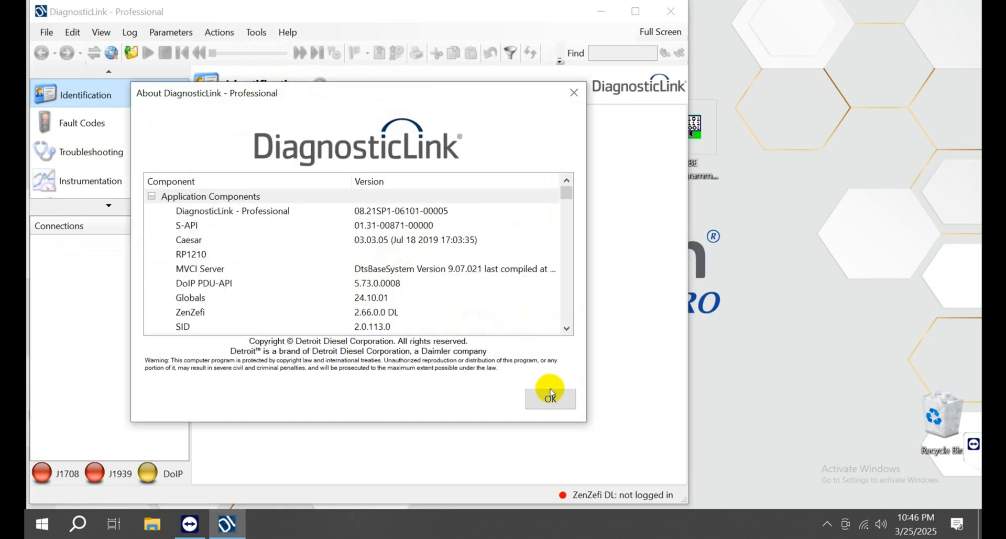
click(549, 398)
Open the EPA07 Series 60 DDEC VI troubleshooting manual and read its Scope and Use of This Troubleshooting Manual chapter
click(287, 32)
click(309, 48)
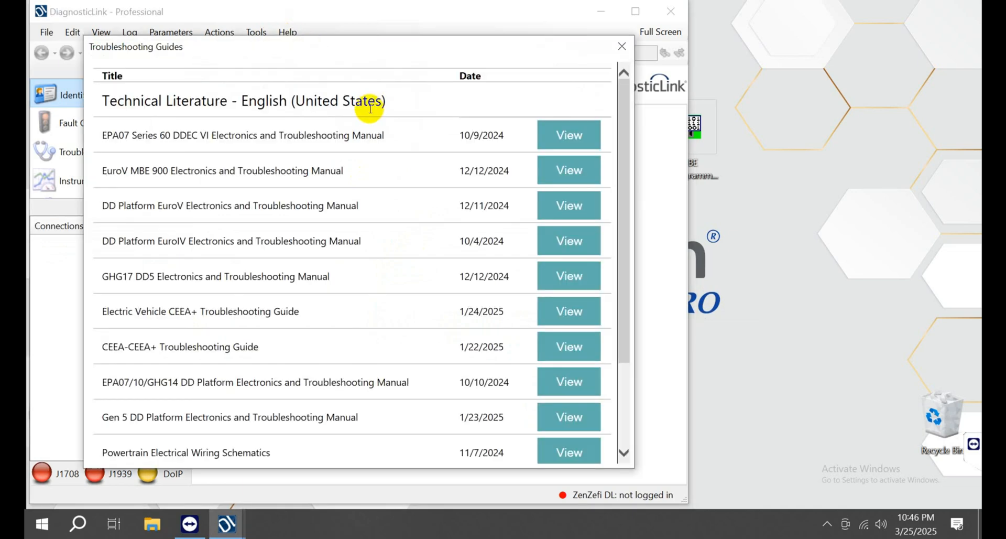
click(565, 132)
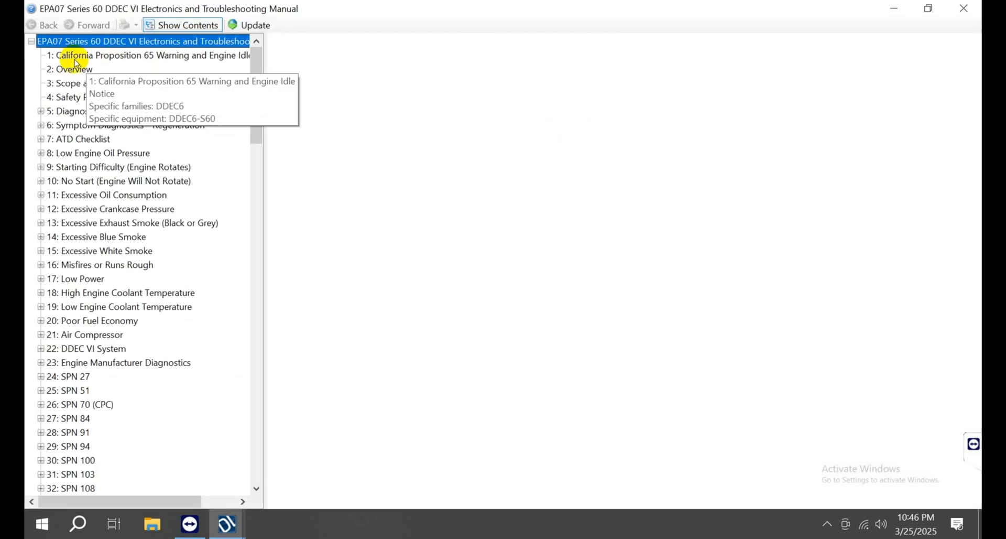
click(112, 56)
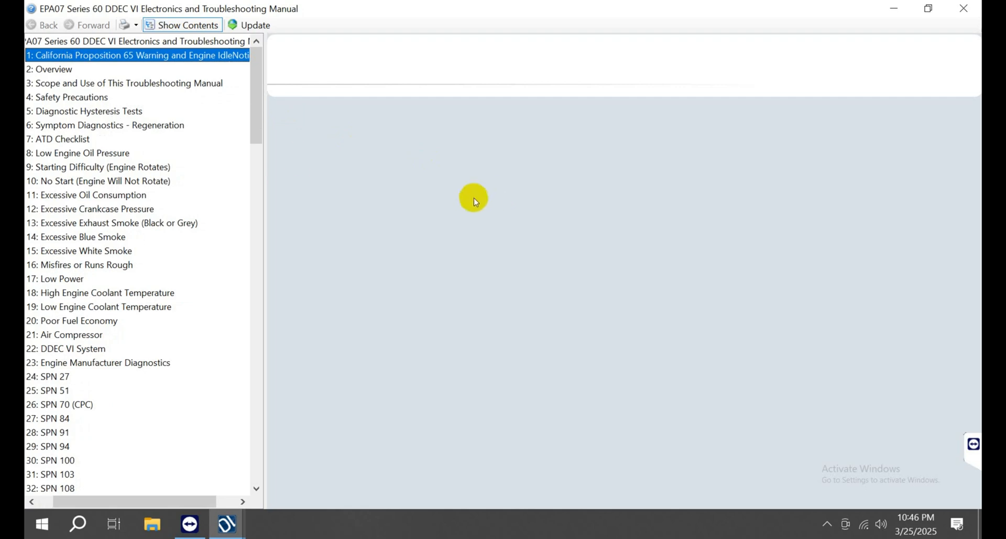
click(46, 83)
scroll(530, 230, down, 6)
scroll(530, 230, down, 3)
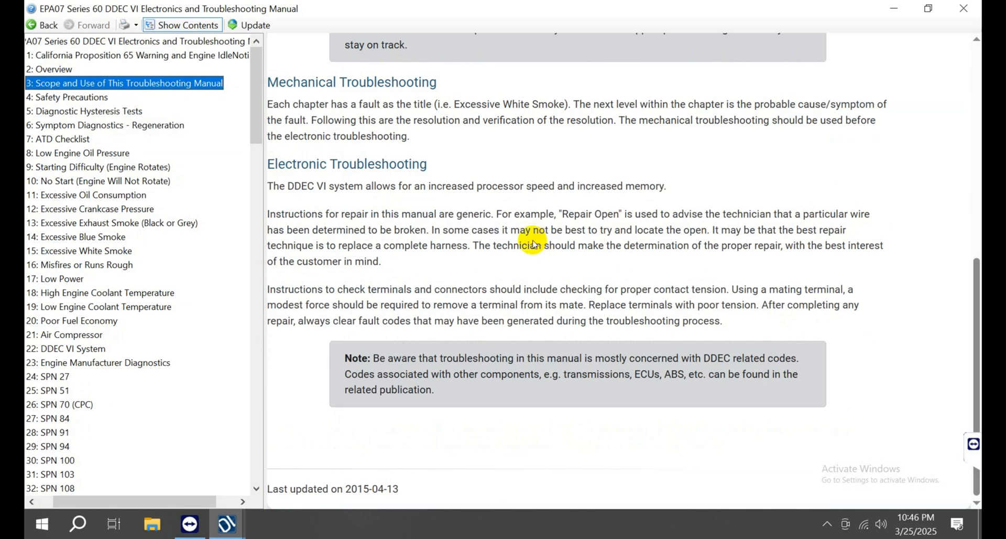
Read the manual's ATD Checklist and Discharged Battery sections, closing the manual and the list of troubleshooting guides when done
click(76, 139)
click(333, 137)
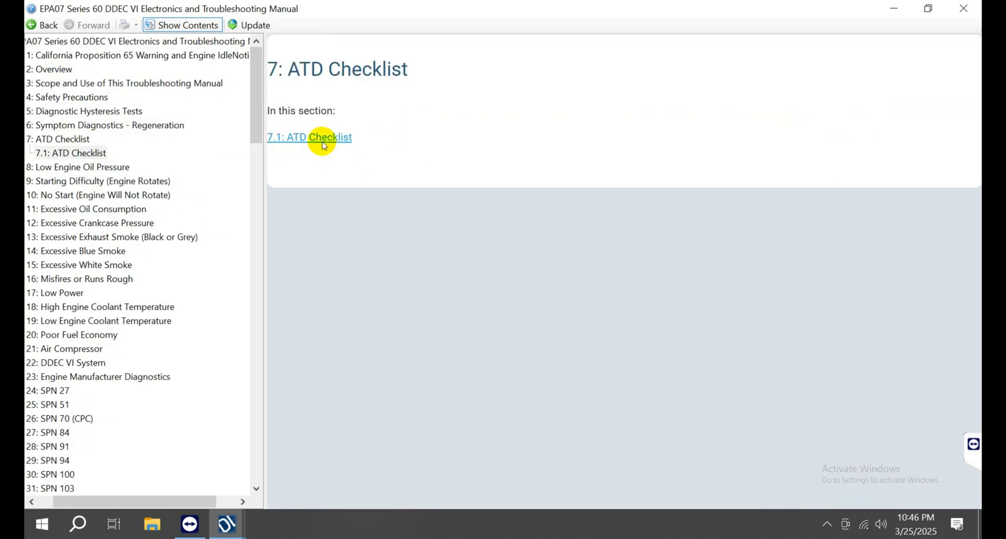
scroll(420, 225, down, 15)
click(94, 195)
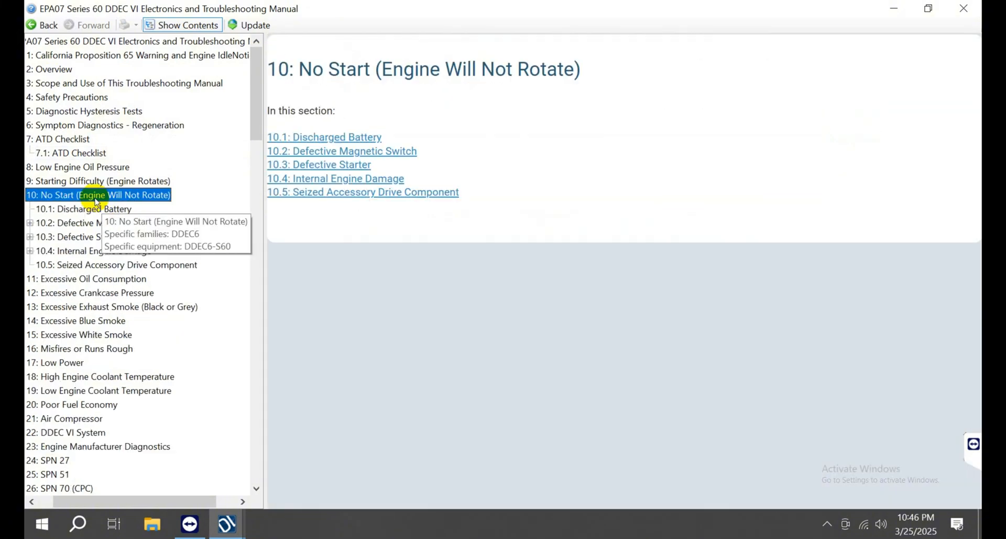
click(97, 209)
scroll(618, 226, down, 8)
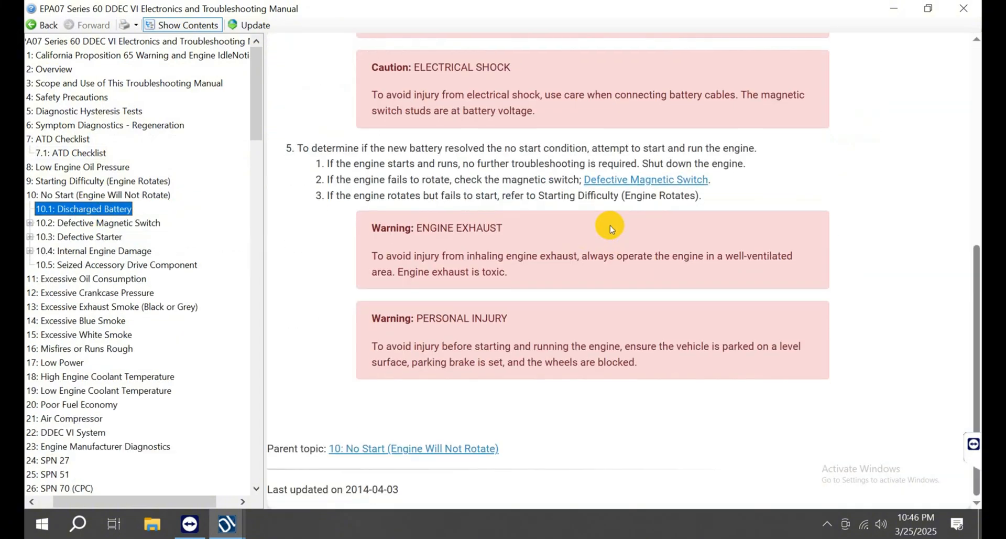
click(974, 13)
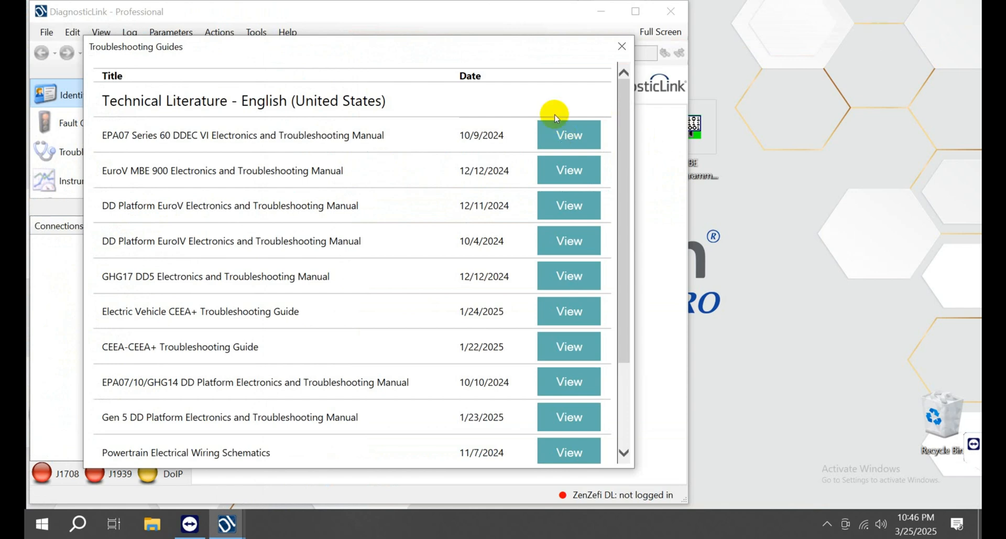
click(622, 46)
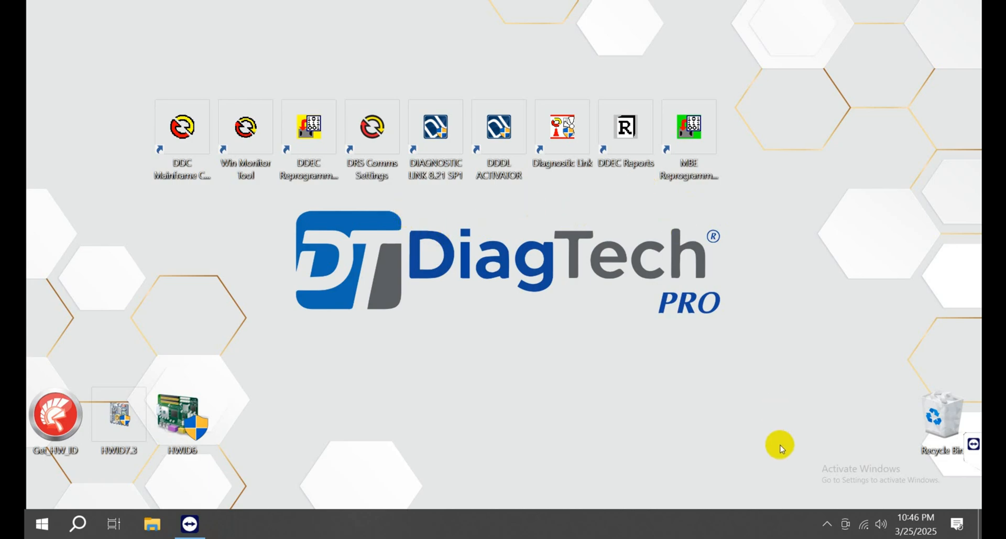
click(826, 523)
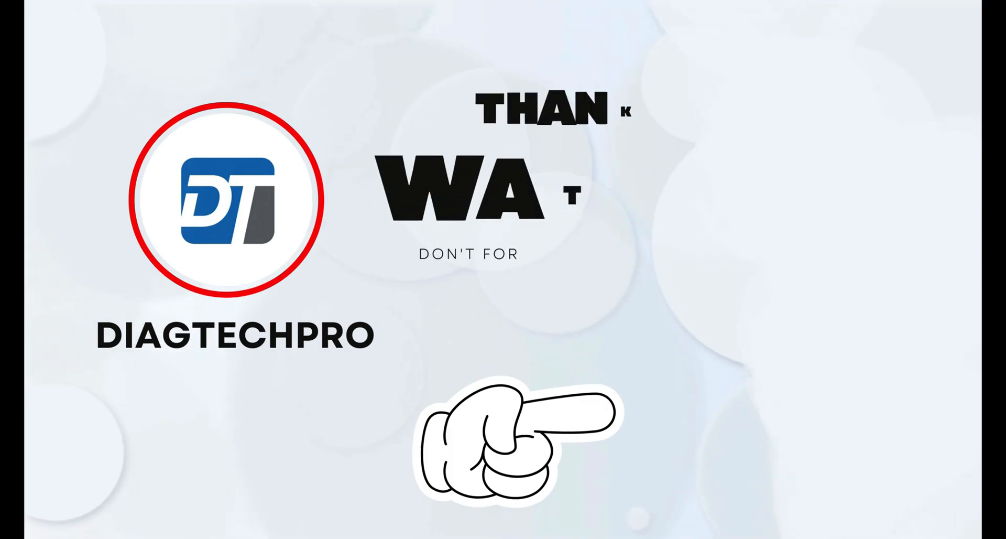